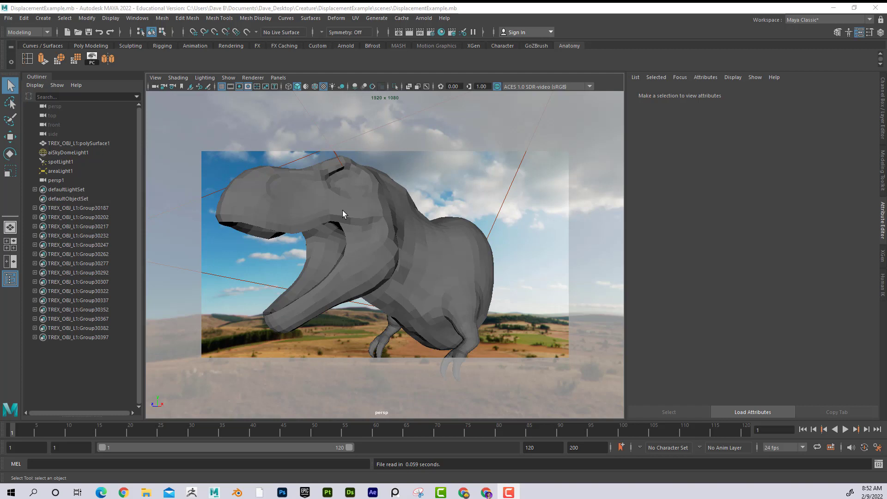
# Launch the Arnold RenderView and position it on the right so the T-rex stays visible
pyautogui.click(424, 18)
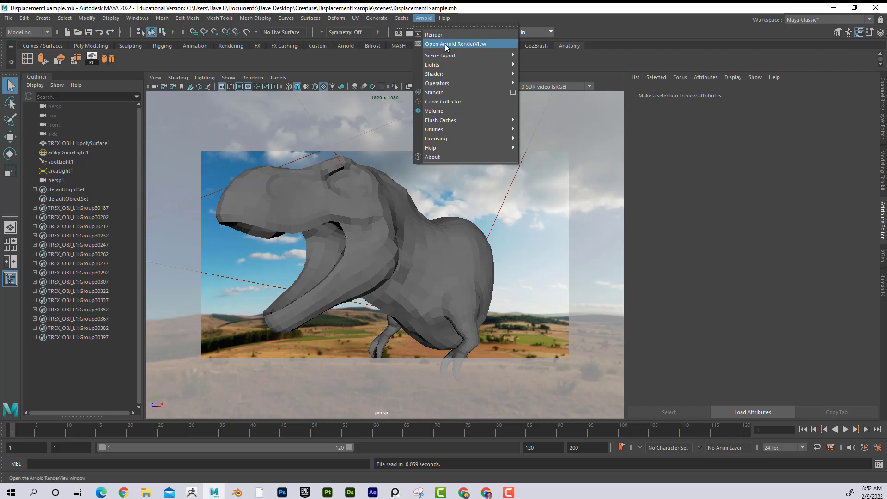
pyautogui.click(446, 45)
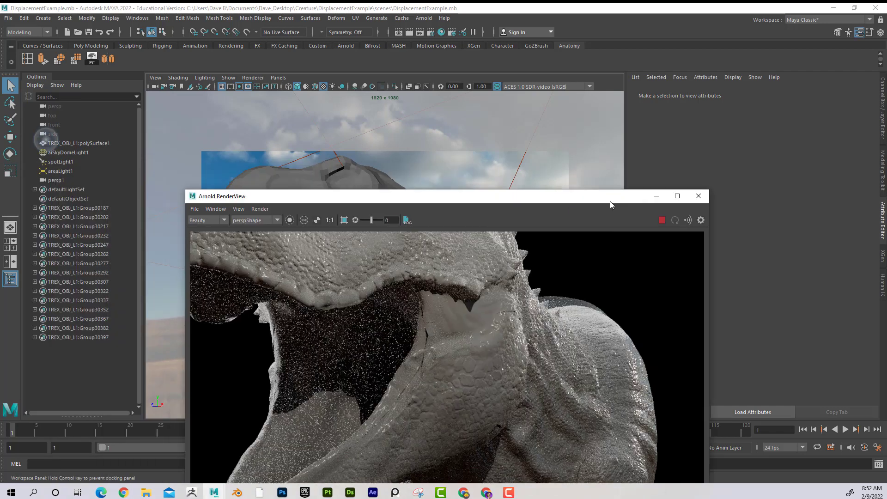
pyautogui.moveTo(610, 201); pyautogui.dragTo(707, 366)
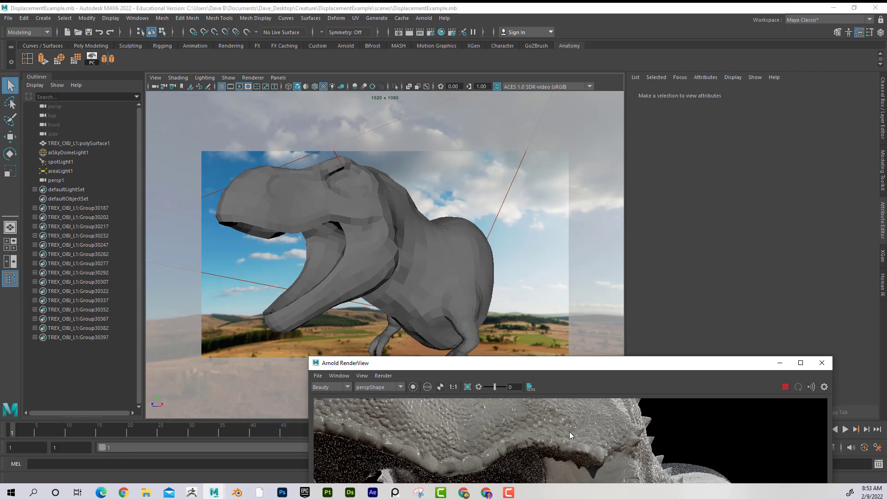
pyautogui.moveTo(711, 367); pyautogui.dragTo(714, 355)
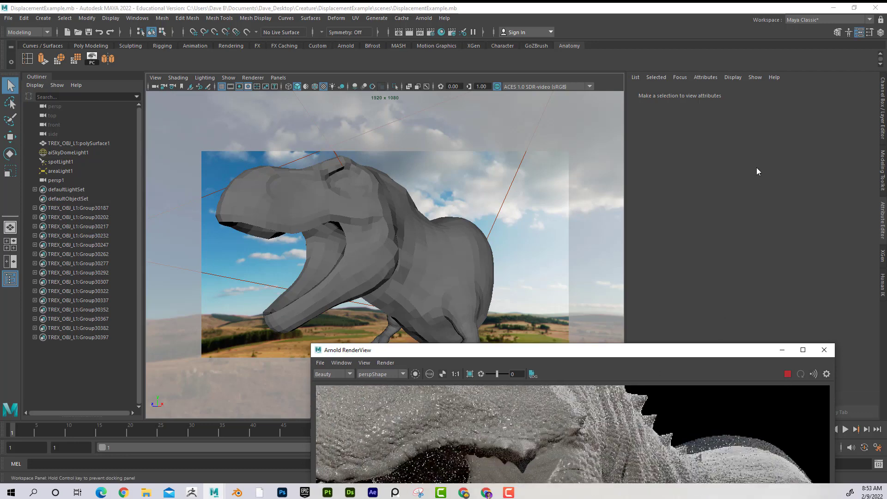
pyautogui.moveTo(756, 171); pyautogui.dragTo(766, 146)
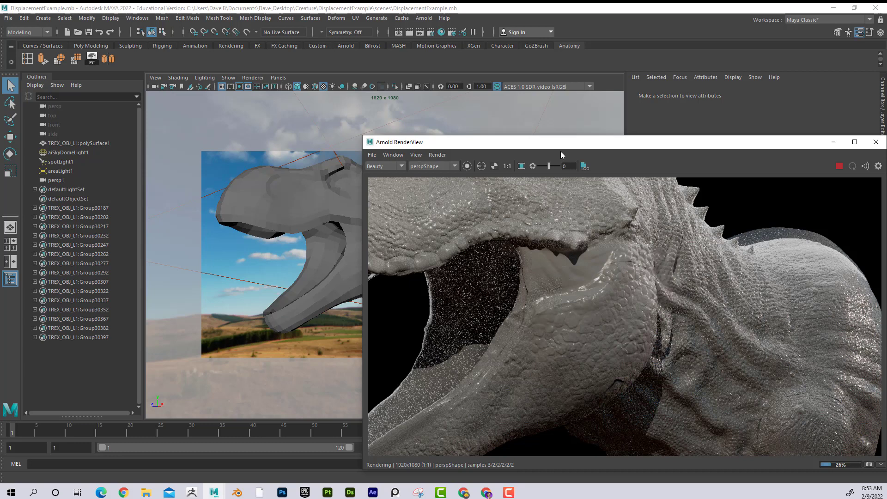
pyautogui.moveTo(561, 143); pyautogui.dragTo(675, 140)
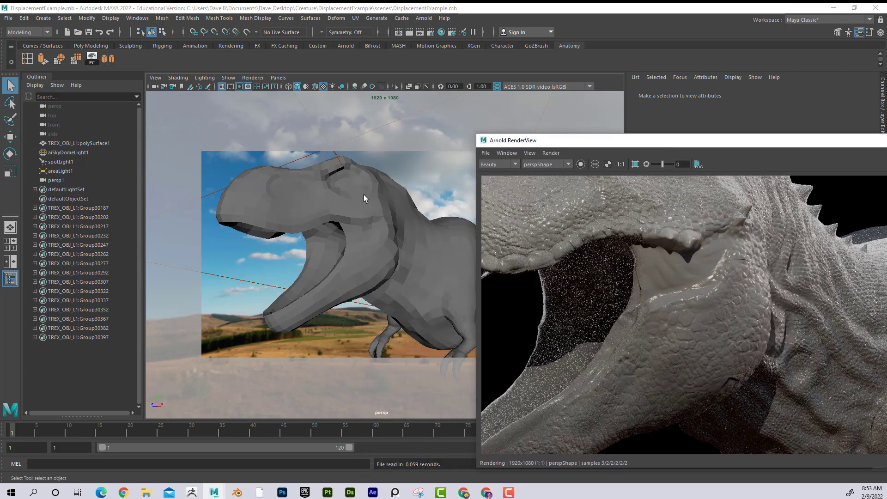
# Select the T-rex and open its UV Editor, moving it off the model
pyautogui.click(364, 195)
pyautogui.click(355, 18)
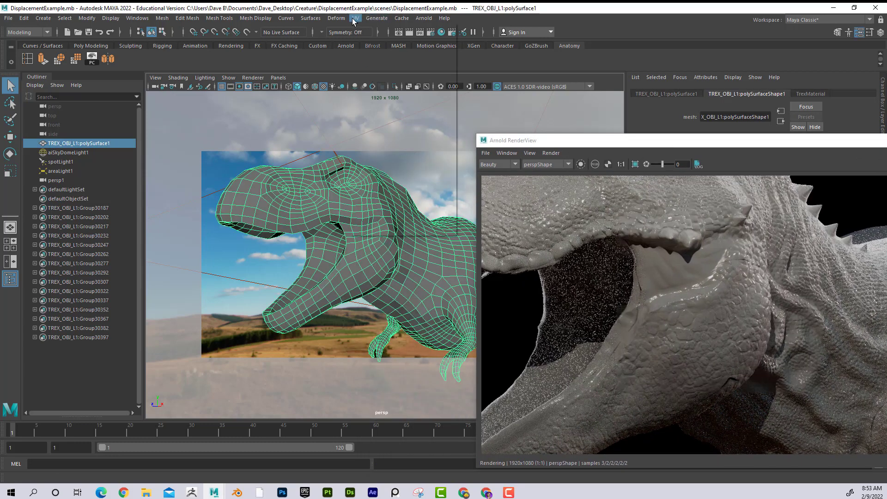
pyautogui.click(368, 36)
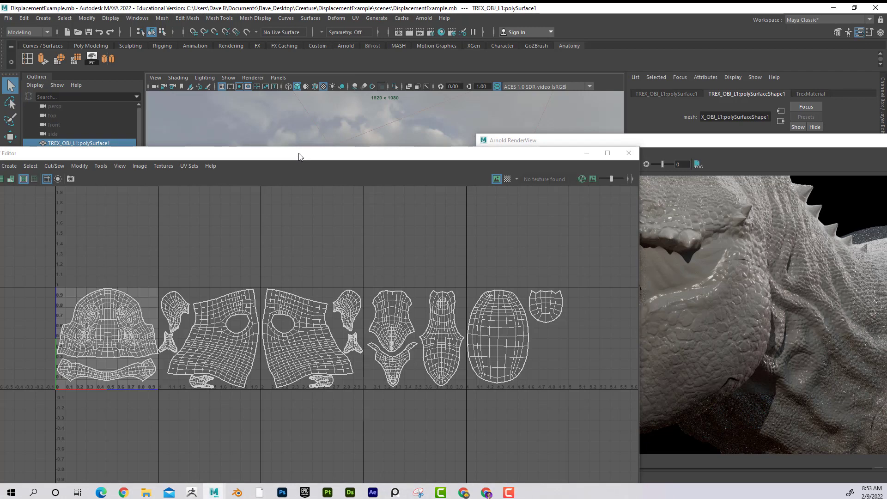
pyautogui.moveTo(295, 154); pyautogui.dragTo(425, 166)
pyautogui.scroll(1, 401, 201)
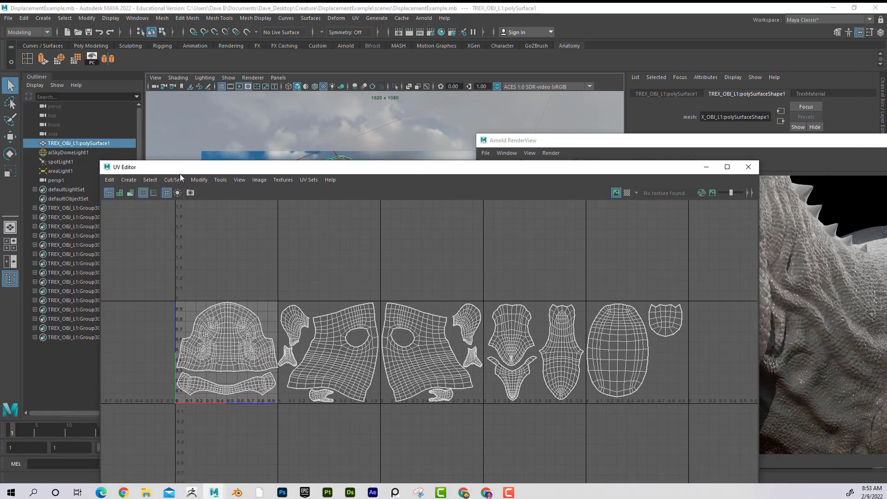
pyautogui.moveTo(180, 174); pyautogui.dragTo(286, 303)
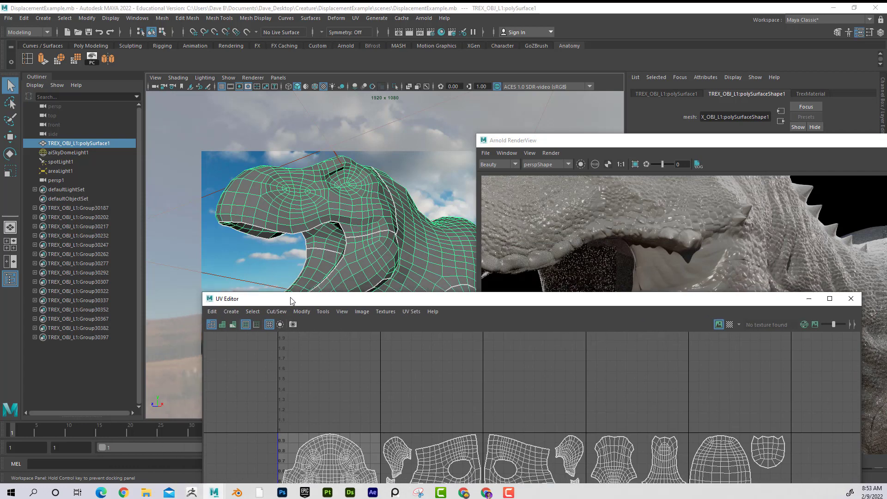
# Toggle Texture Borders off and back on, then minimize the UV Editor
pyautogui.click(249, 323)
pyautogui.click(250, 323)
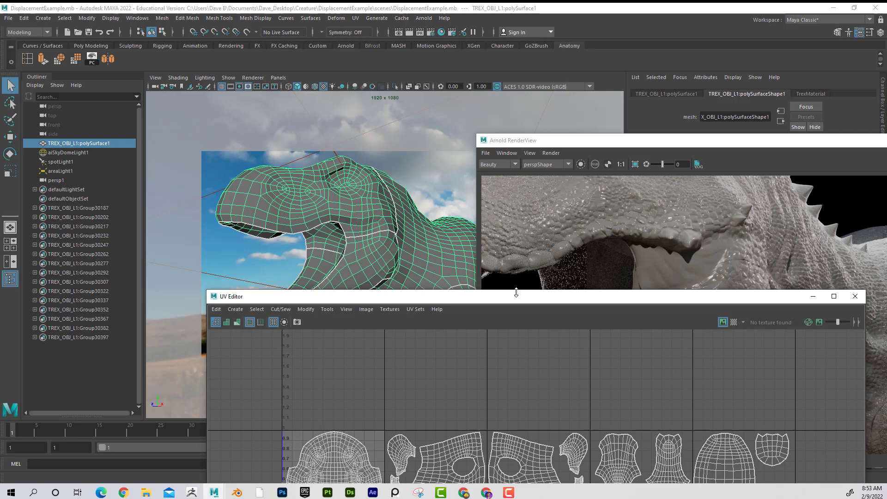
pyautogui.click(813, 297)
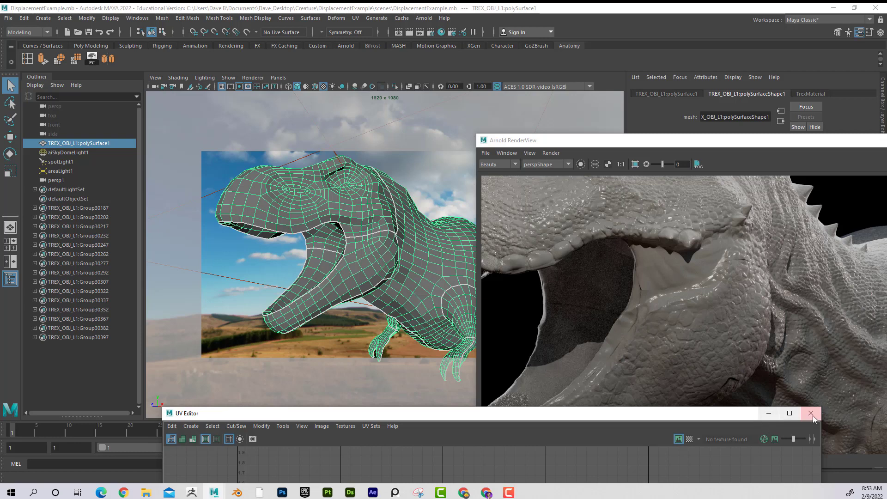
# Minimize the UV Editor again and zoom the viewport in and out
pyautogui.moveTo(788, 416); pyautogui.dragTo(771, 299)
pyautogui.click(751, 295)
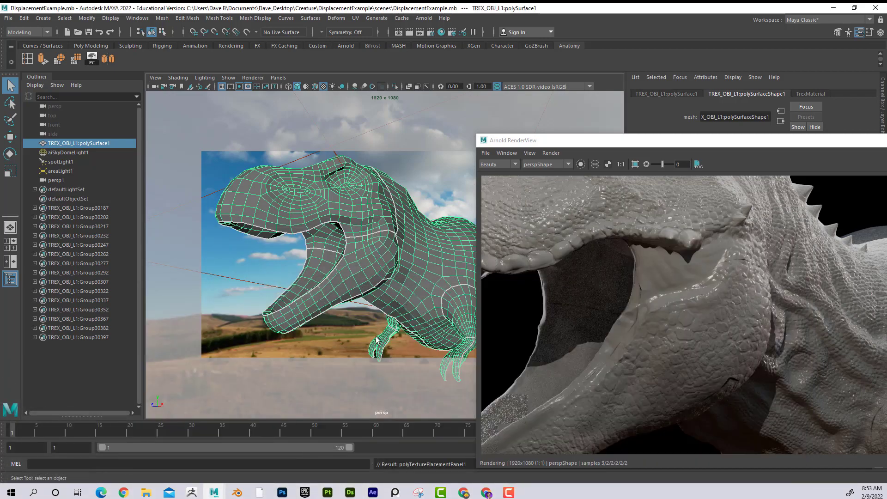
pyautogui.scroll(10, 371, 272)
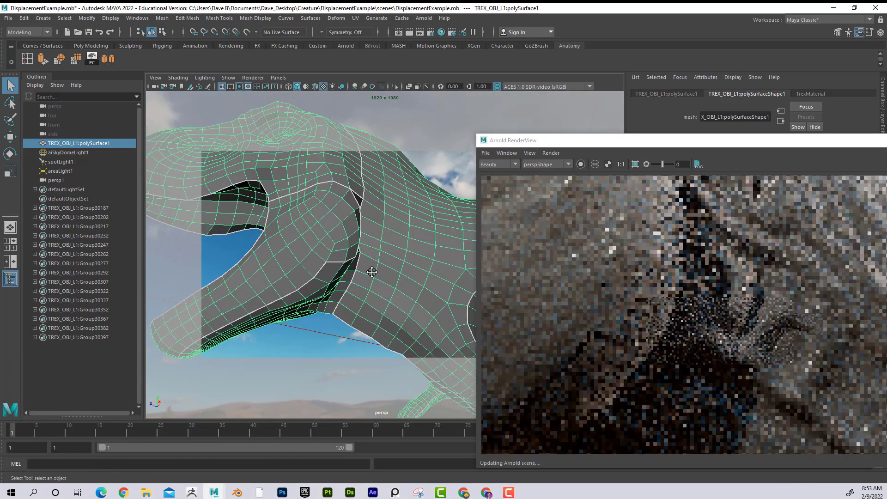
pyautogui.scroll(-2, 372, 273)
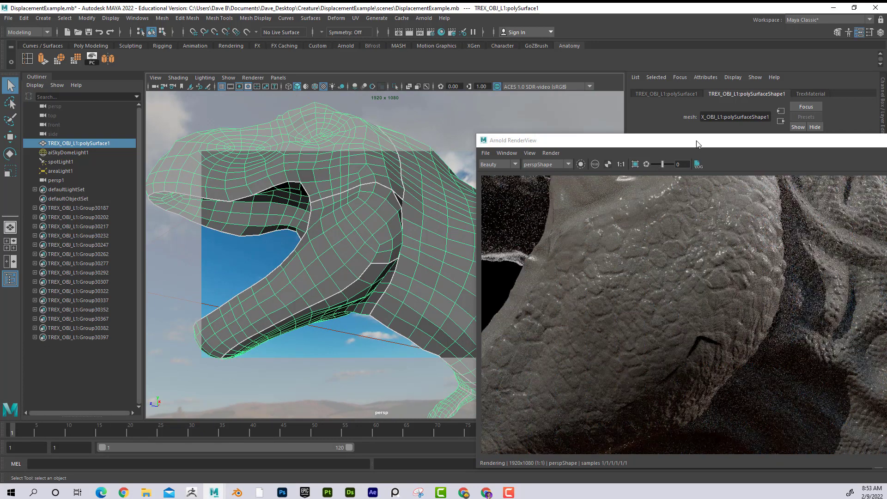
# Stop the Arnold render, close the RenderView and switch to the other Maya window
pyautogui.moveTo(698, 144); pyautogui.dragTo(494, 135)
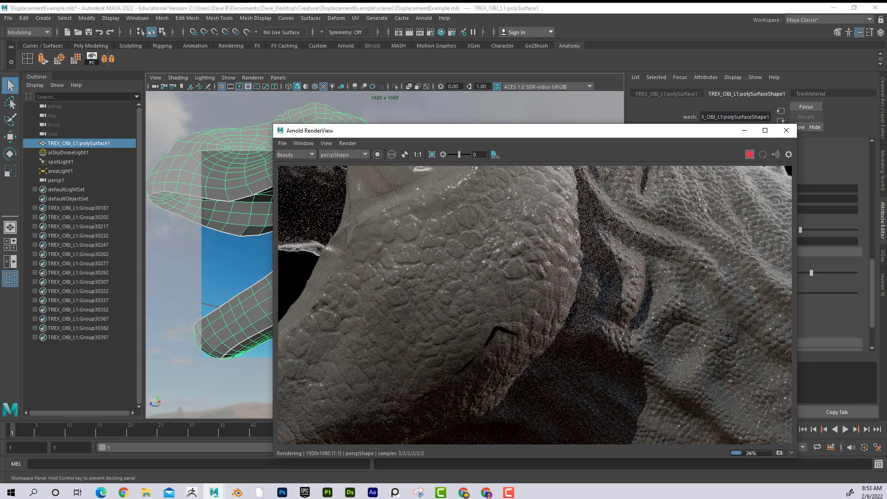
pyautogui.press('Escape')
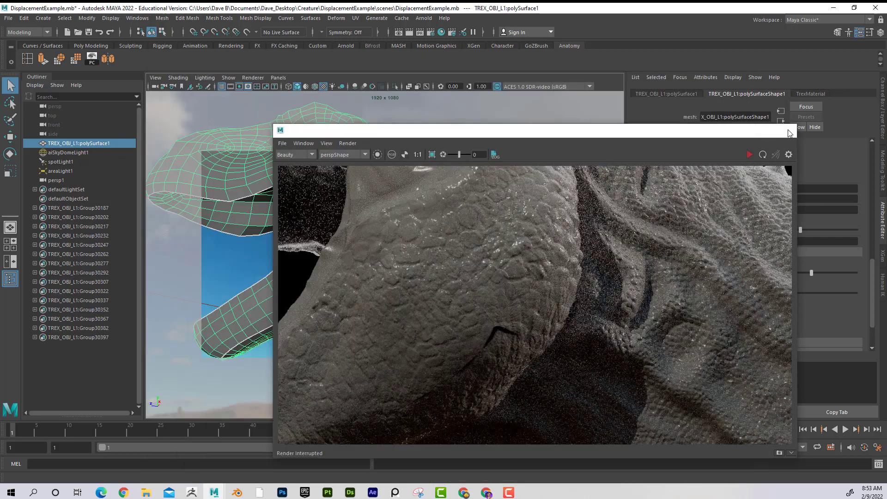
pyautogui.click(788, 133)
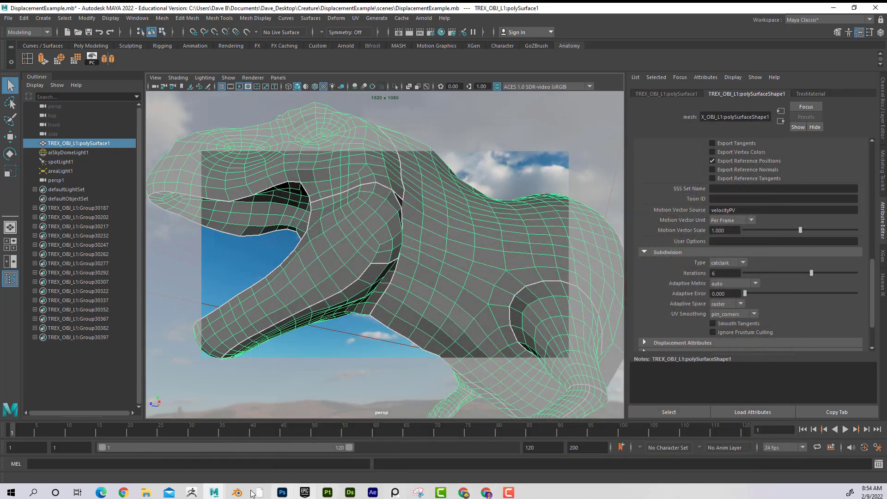
pyautogui.moveTo(217, 482)
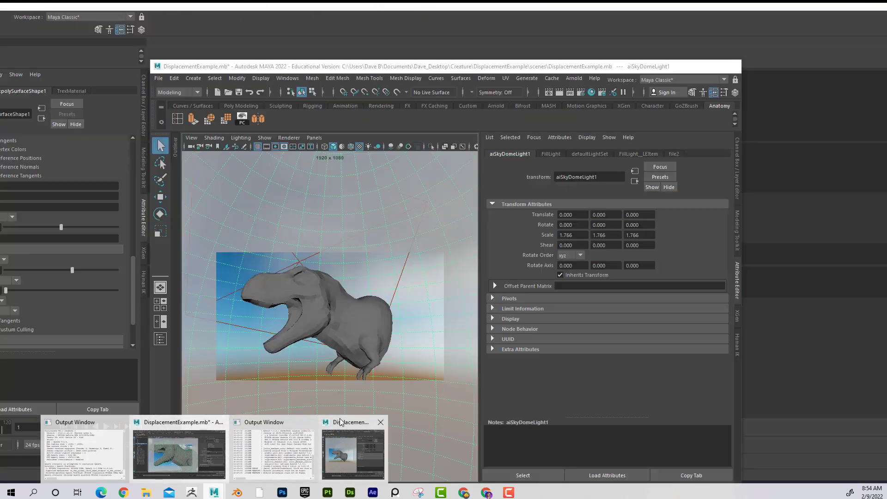
pyautogui.click(341, 422)
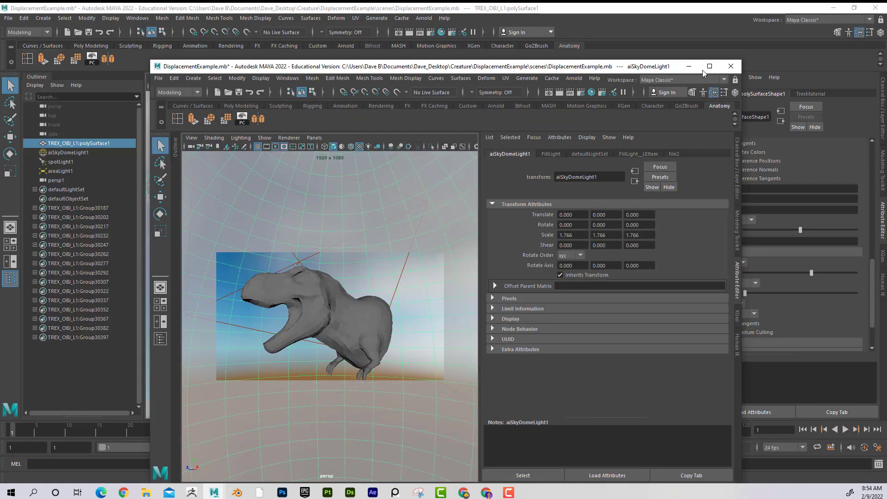
# Maximize the second Maya window, select the T-rex and view its TrexMaterial settings
pyautogui.doubleClick(702, 67)
pyautogui.click(329, 221)
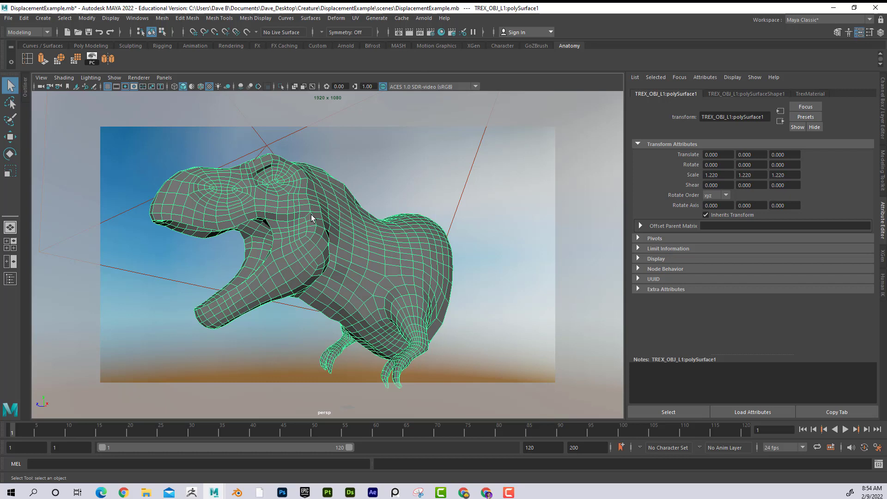
pyautogui.click(809, 94)
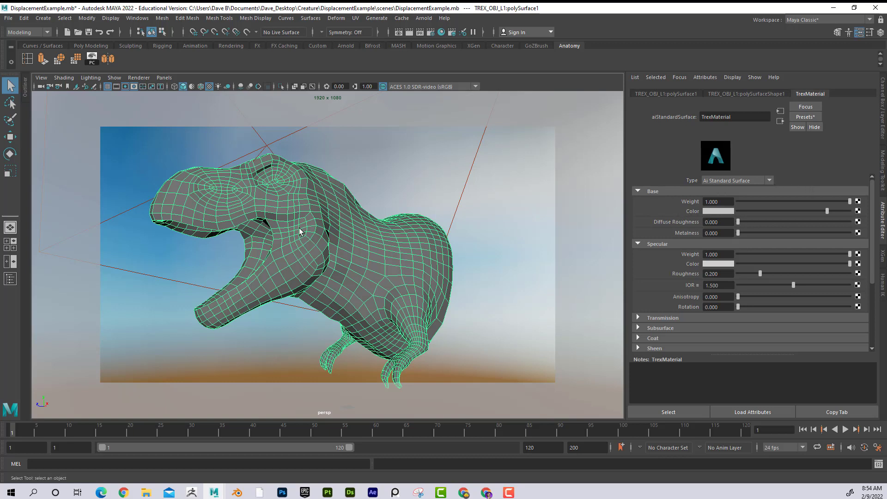
# Assign a new aiStandardSurface material (aiStandardSurface3) to the T-rex mesh
pyautogui.moveTo(296, 214); pyautogui.dragTo(331, 461, button='right')
pyautogui.moveTo(391, 442); pyautogui.dragTo(325, 451, button='right')
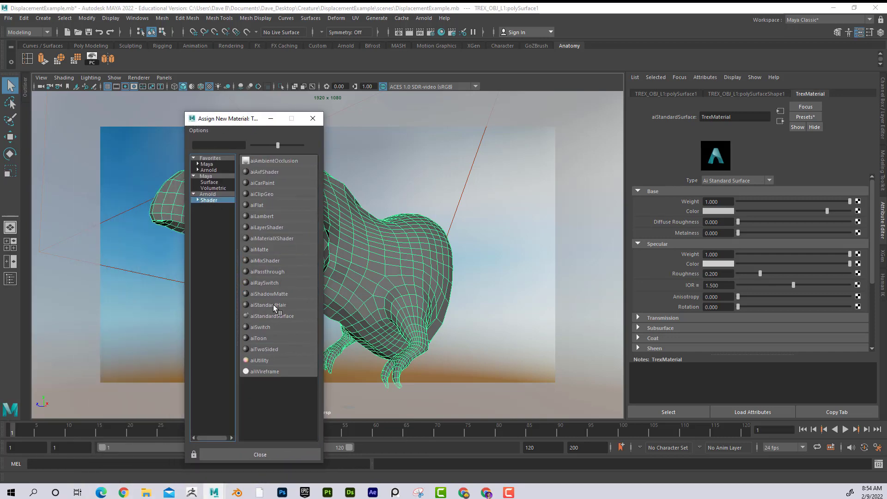
pyautogui.click(272, 315)
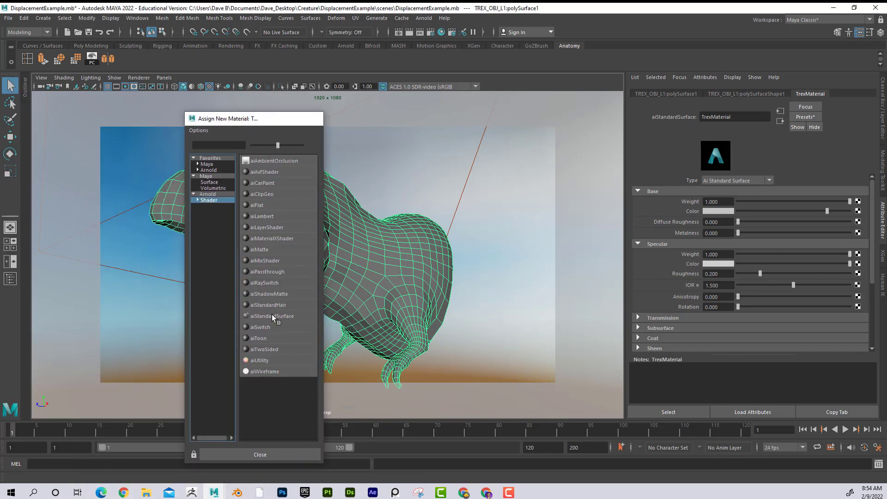
pyautogui.click(858, 212)
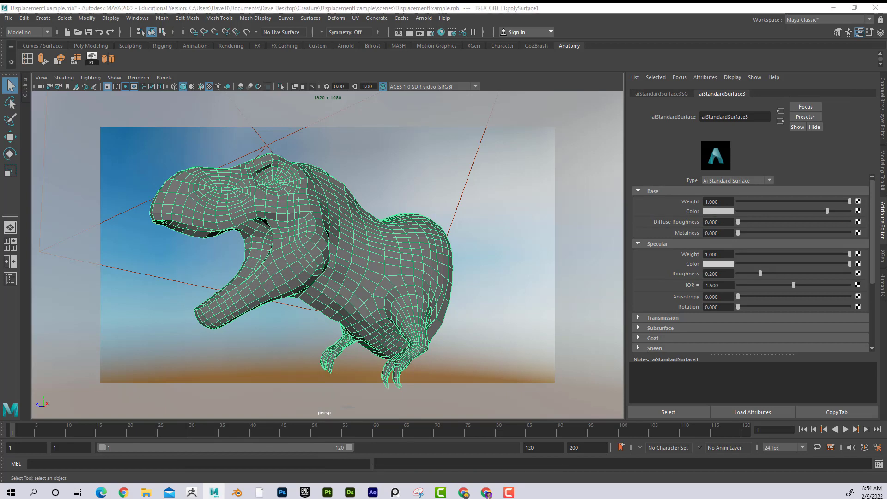
# Connect a file texture to base colour using the DM1001 EXR with UDIM (Mari) tiling
pyautogui.moveTo(242, 167); pyautogui.dragTo(403, 115)
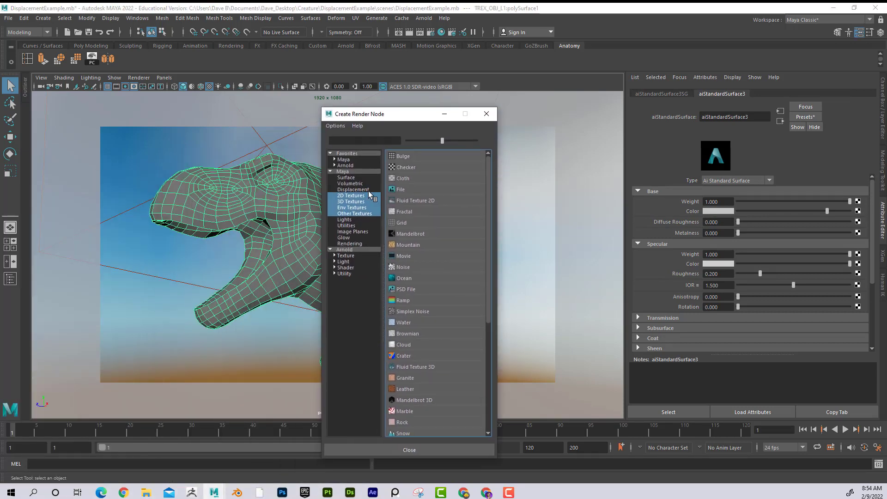
pyautogui.click(419, 196)
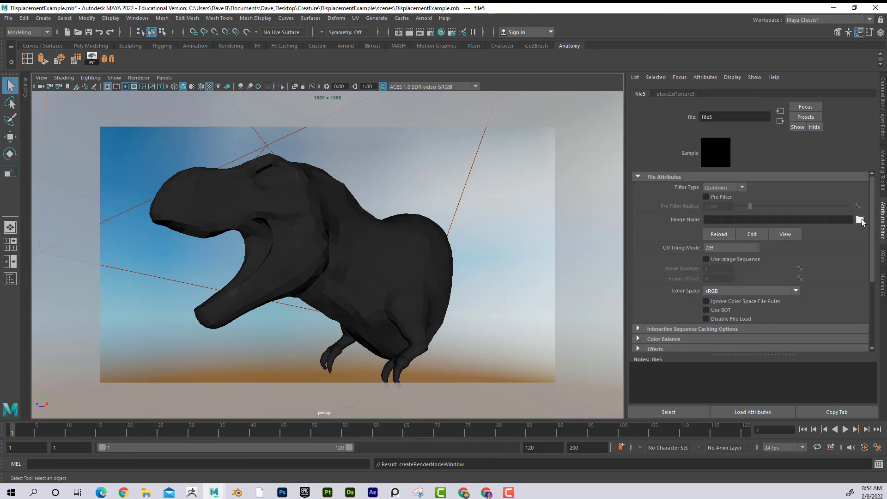
pyautogui.click(859, 221)
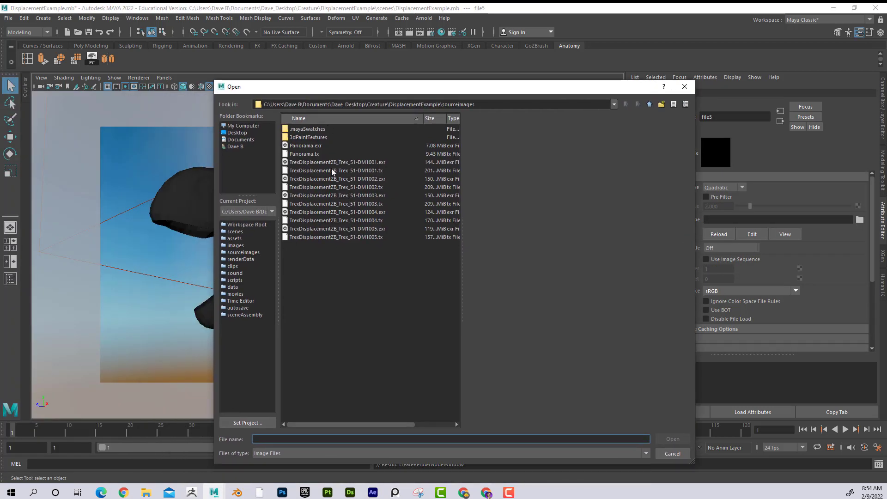
pyautogui.click(333, 163)
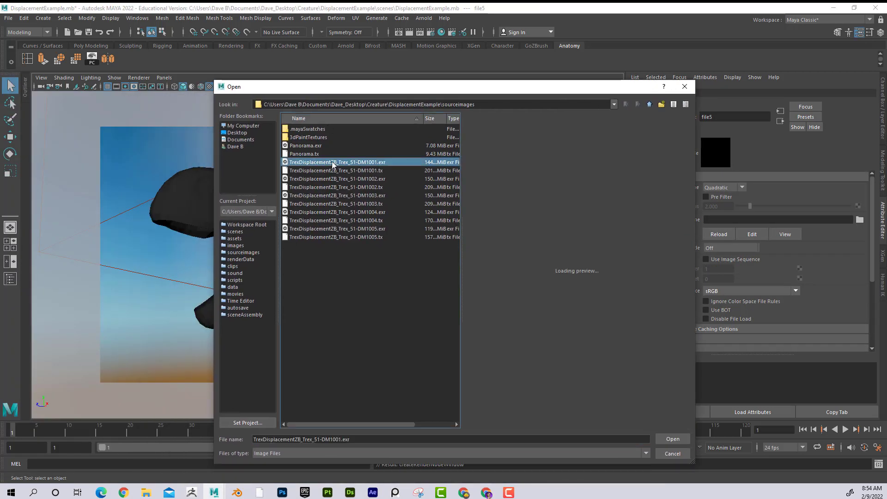
pyautogui.click(672, 437)
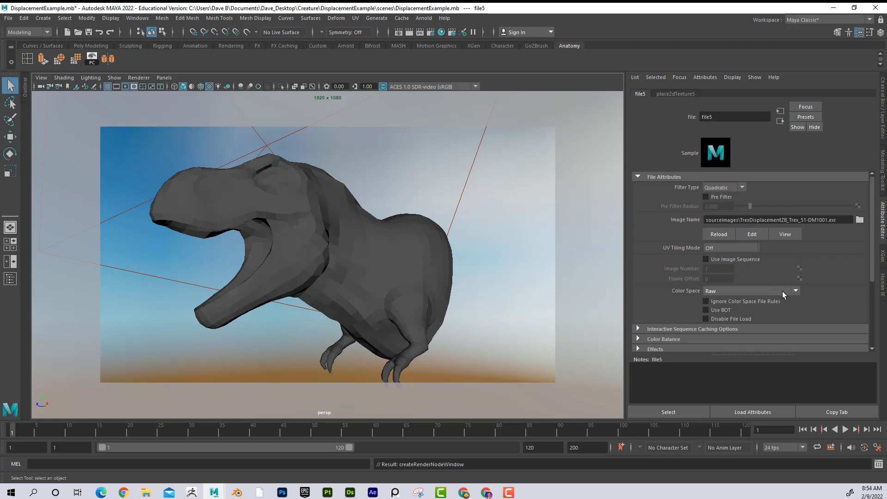
pyautogui.click(721, 247)
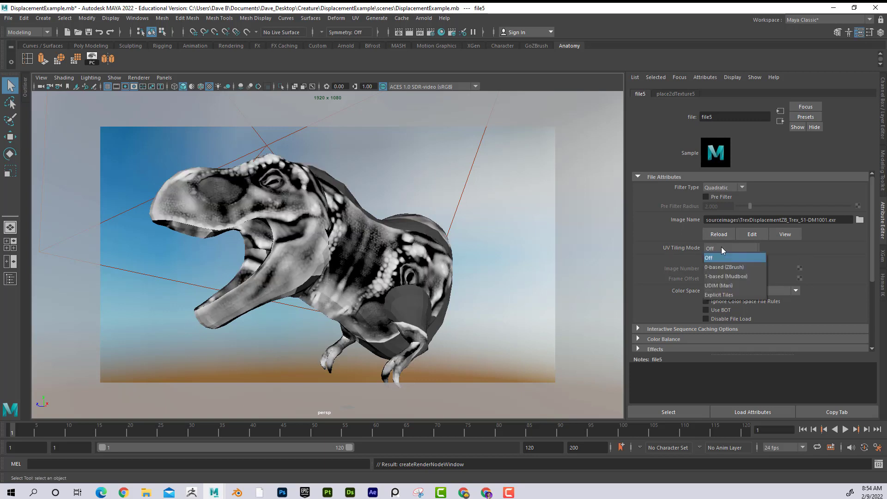
pyautogui.click(734, 288)
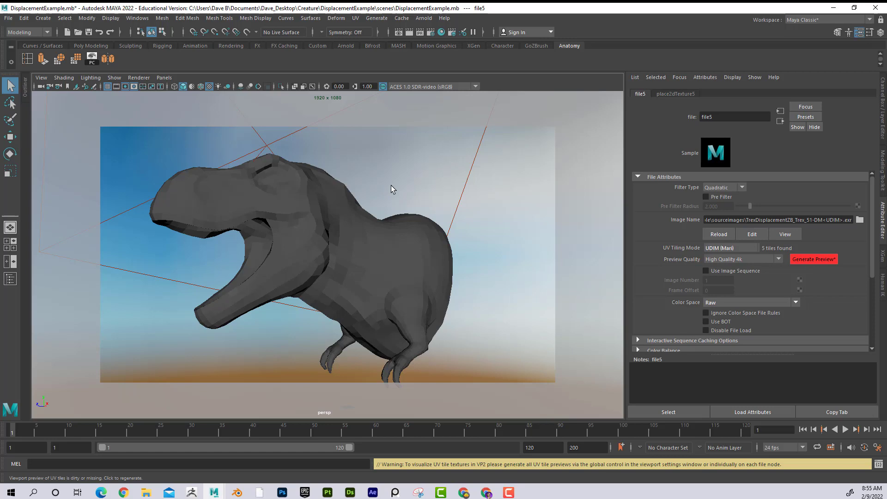
# Display the T-rex textured (6) and as a smoothed preview (3)
pyautogui.press('6')
pyautogui.click(333, 224)
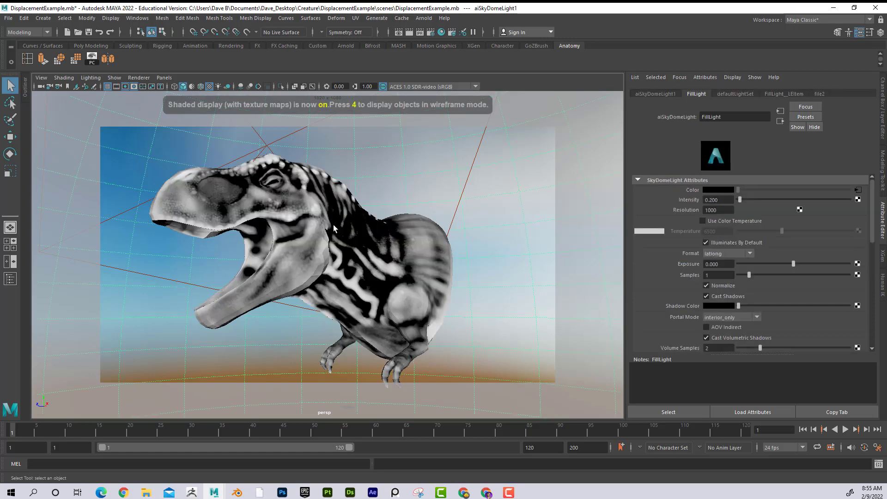
pyautogui.keyDown('alt'); pyautogui.moveTo(363, 256); pyautogui.dragTo(310, 243); pyautogui.keyUp('alt')
pyautogui.scroll(3, 310, 243)
pyautogui.click(254, 247)
pyautogui.scroll(5, 308, 227)
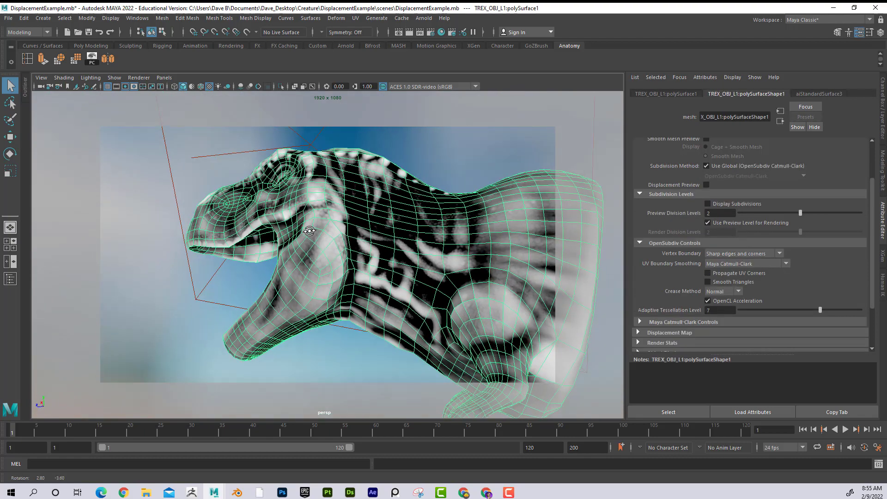
pyautogui.press('3')
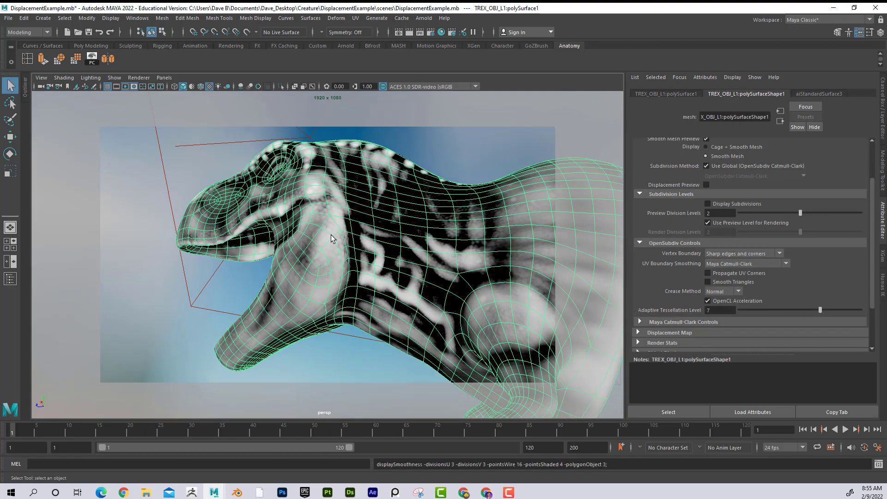
pyautogui.press('1')
pyautogui.press('3')
# Zoom and orbit around the textured T-rex neck and head
pyautogui.click(247, 272)
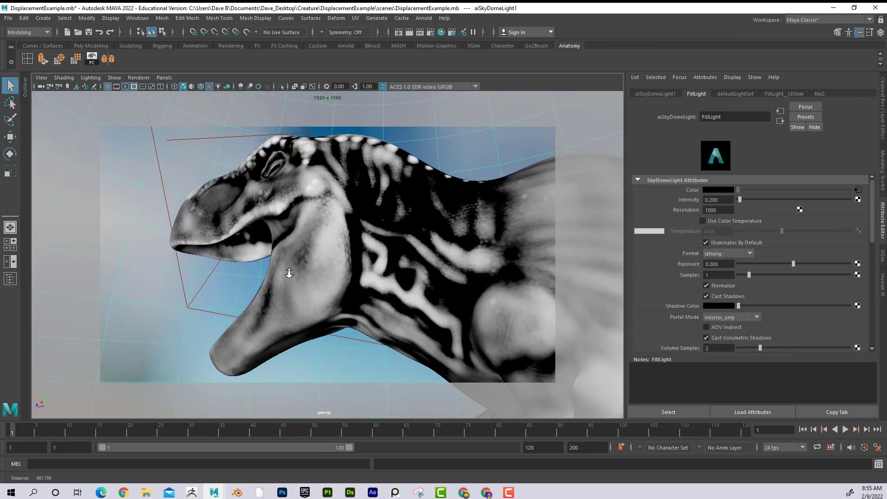
pyautogui.scroll(5, 296, 265)
pyautogui.scroll(2, 296, 265)
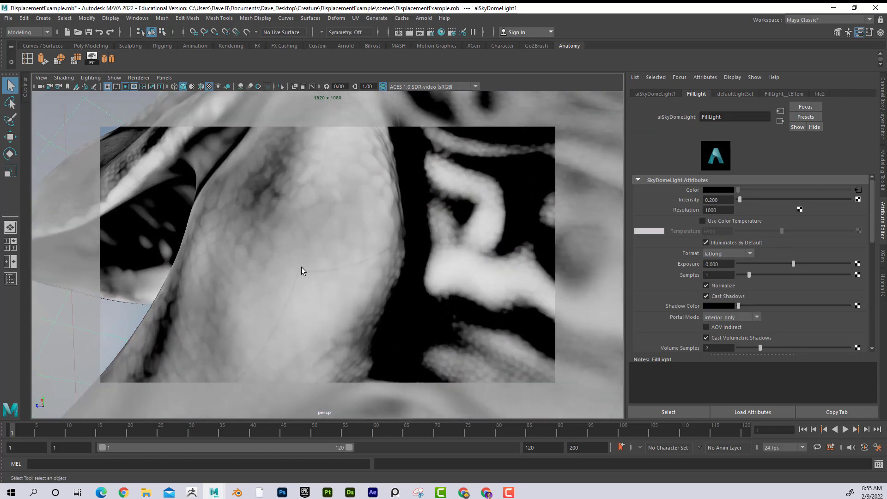
pyautogui.keyDown('alt'); pyautogui.moveTo(406, 243); pyautogui.dragTo(337, 262); pyautogui.keyUp('alt')
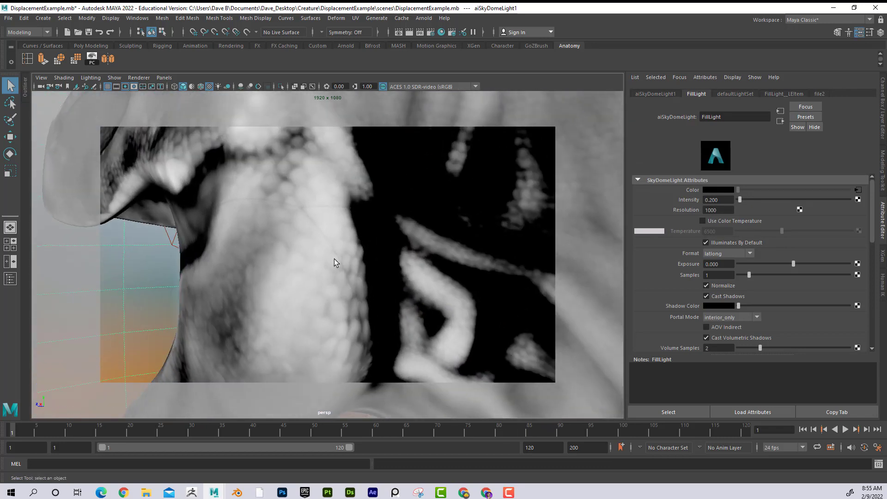
pyautogui.keyDown('alt'); pyautogui.moveTo(344, 210); pyautogui.dragTo(426, 218); pyautogui.keyUp('alt')
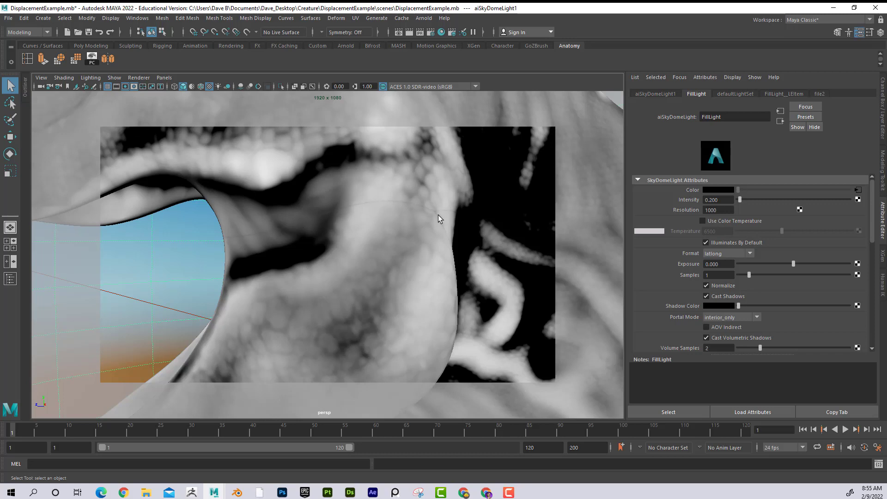
pyautogui.scroll(-5, 438, 215)
pyautogui.keyDown('alt'); pyautogui.moveTo(438, 215); pyautogui.dragTo(301, 260); pyautogui.keyUp('alt')
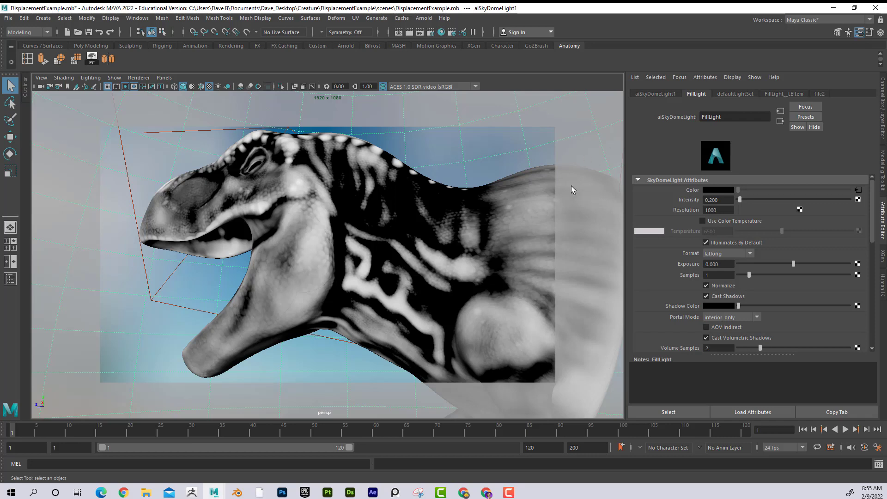
# On the T-rex shape, check Arnold Subdivision UV smoothing, then expand the Smooth Mesh section
pyautogui.click(299, 225)
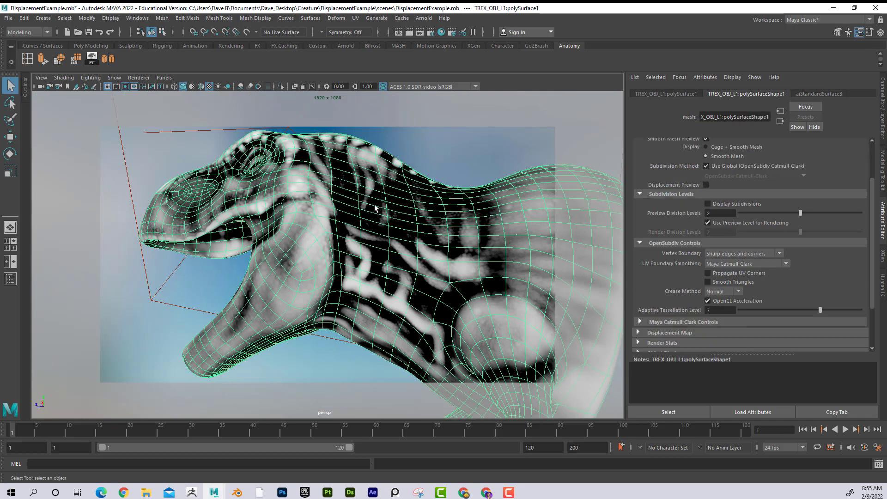
pyautogui.scroll(3, 693, 240)
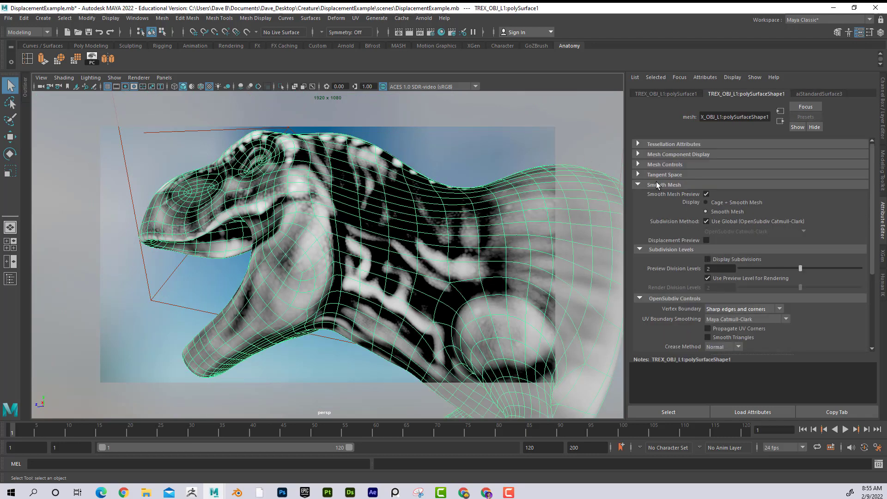
pyautogui.click(727, 88)
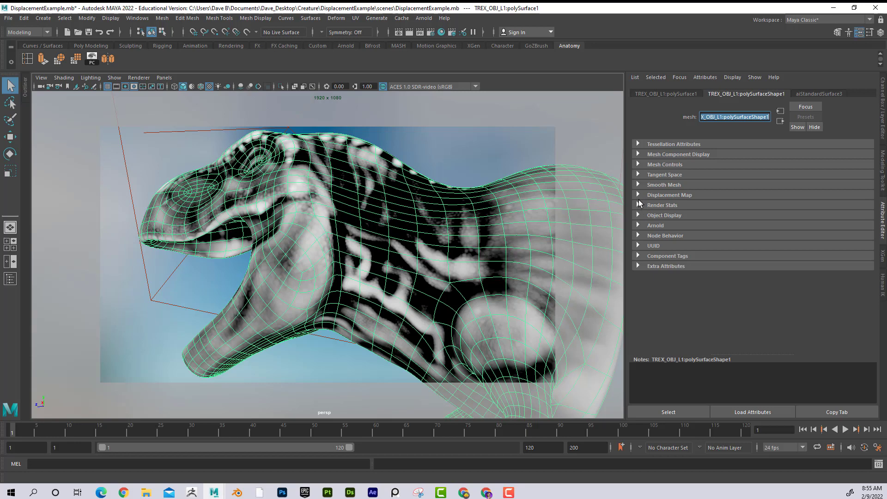
pyautogui.click(655, 225)
pyautogui.scroll(-5, 679, 222)
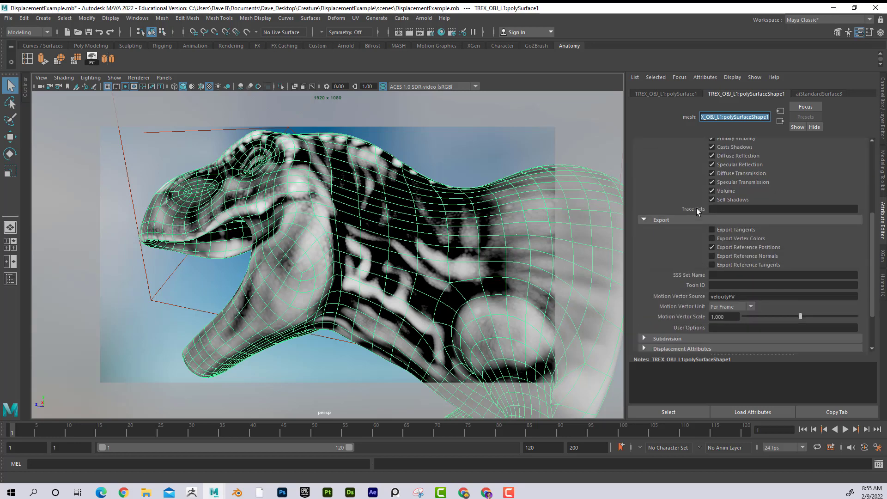
pyautogui.click(652, 281)
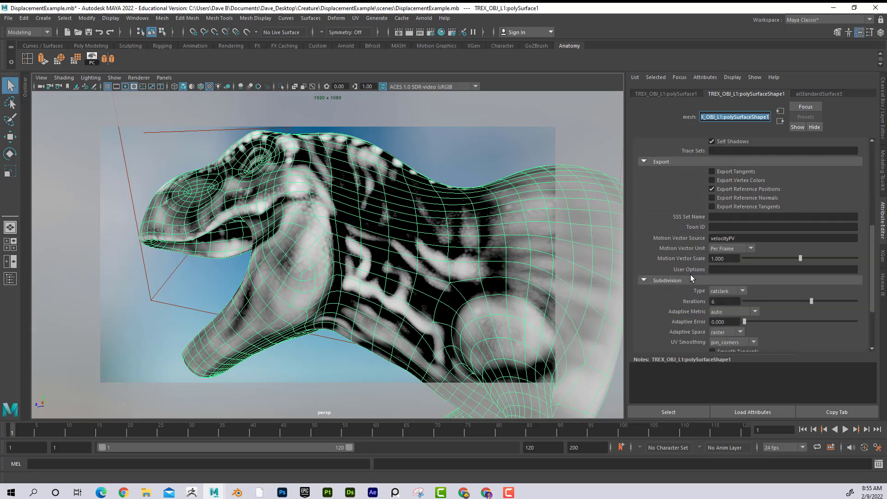
pyautogui.scroll(-2, 690, 274)
pyautogui.click(659, 225)
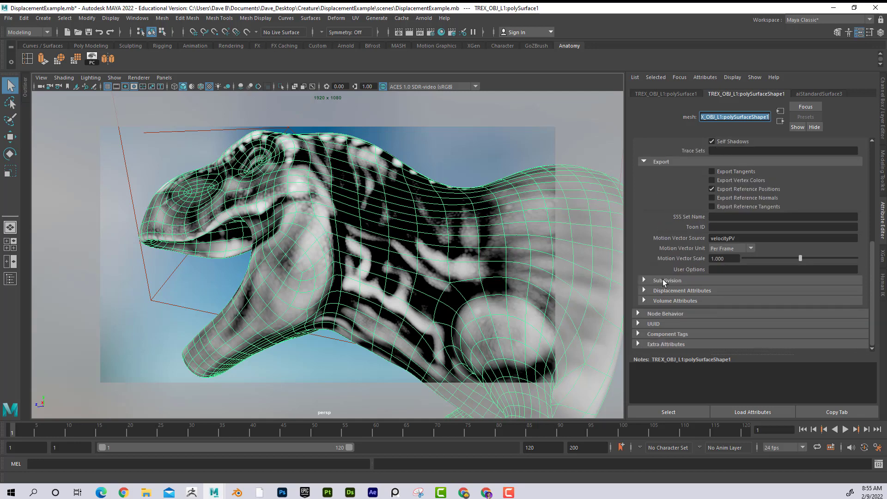
pyautogui.scroll(7, 666, 295)
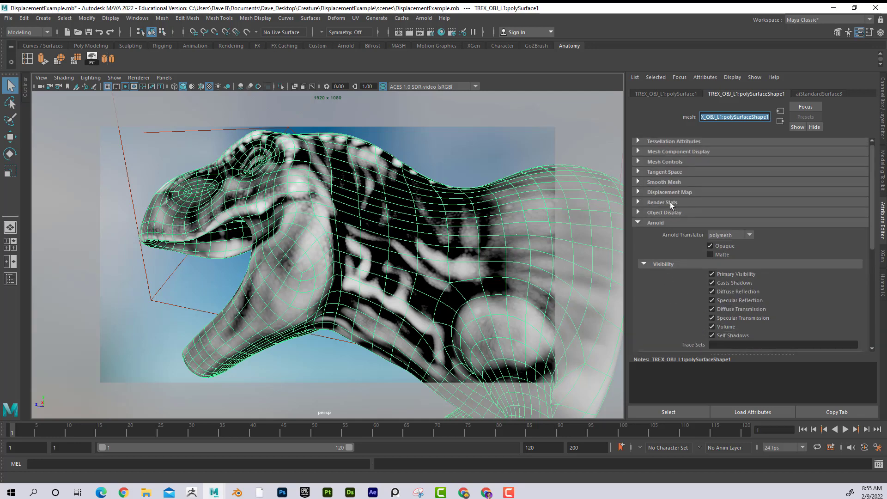
pyautogui.click(669, 184)
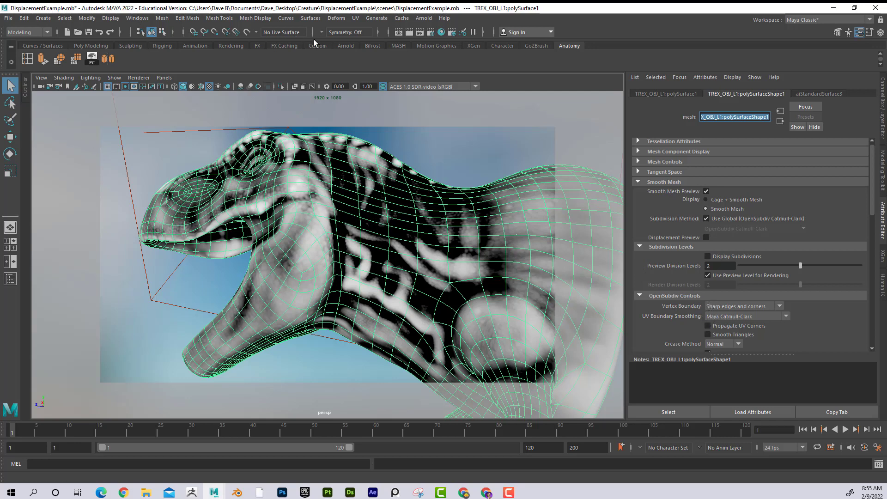
# Reopen the UV Editor and place it below the T-rex's head
pyautogui.click(355, 18)
pyautogui.click(381, 46)
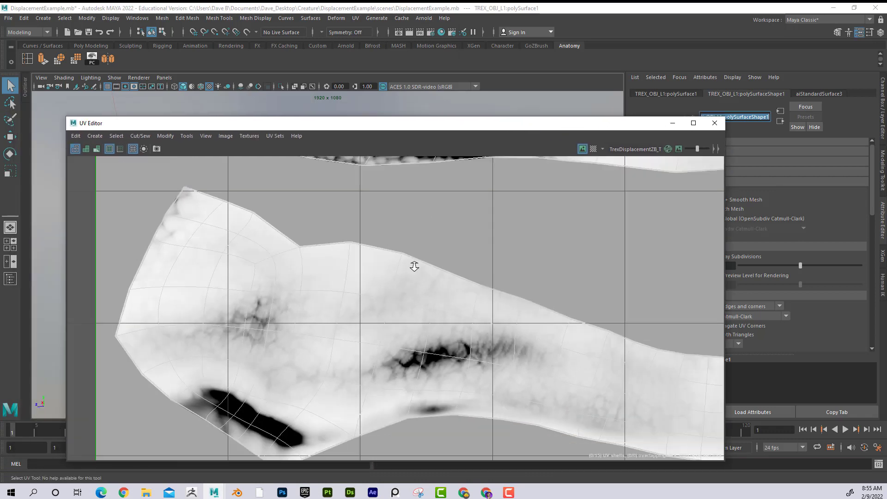
pyautogui.scroll(-6, 414, 267)
pyautogui.press('space')
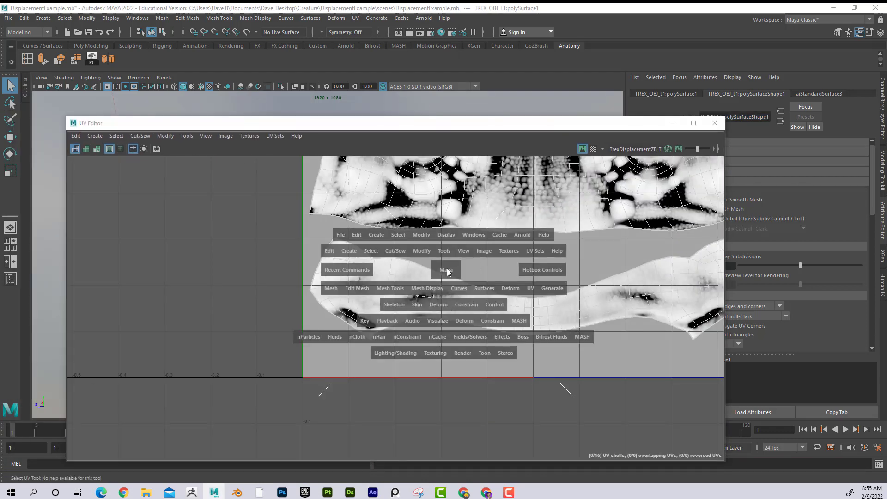
pyautogui.moveTo(450, 124); pyautogui.dragTo(404, 367)
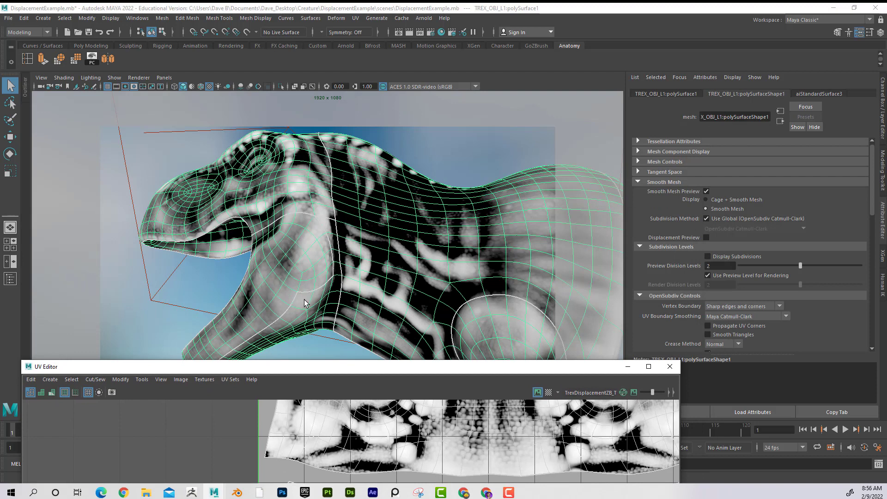
pyautogui.moveTo(409, 369); pyautogui.dragTo(512, 206)
pyautogui.moveTo(392, 204); pyautogui.dragTo(385, 340)
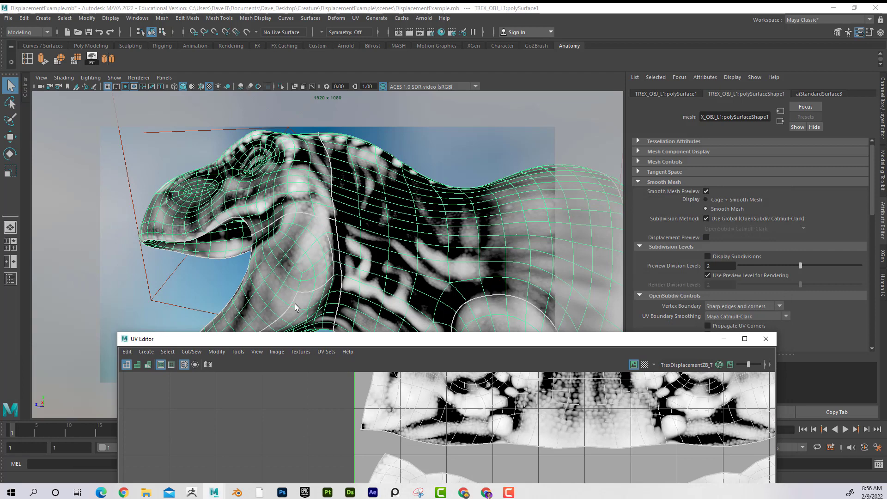
# Switch the T-rex to face mode to view its UV shells, then return to object mode
pyautogui.rightClick(301, 237)
pyautogui.click(303, 265)
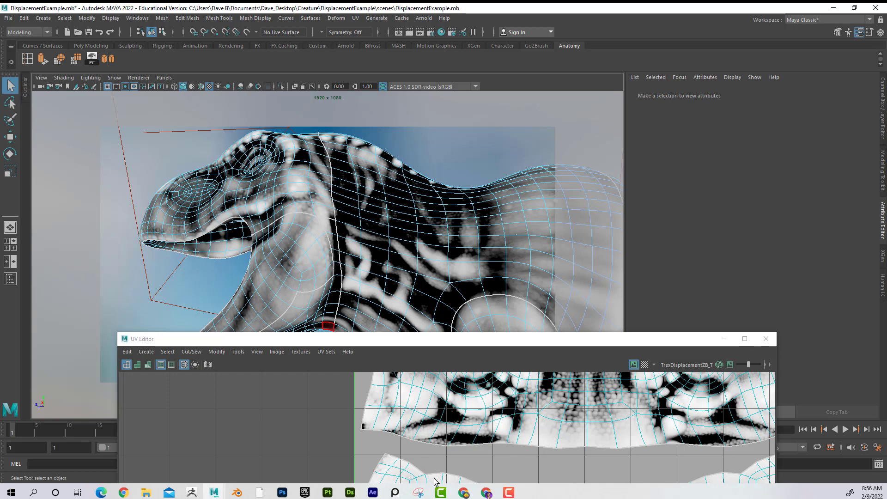
pyautogui.keyDown('alt'); pyautogui.moveTo(452, 456); pyautogui.dragTo(451, 423, button='middle'); pyautogui.keyUp('alt')
pyautogui.scroll(5, 451, 423)
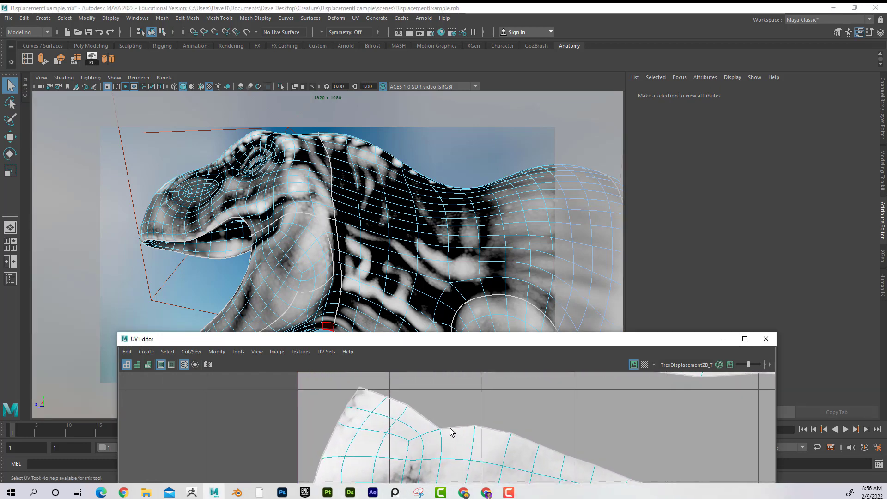
pyautogui.moveTo(348, 256); pyautogui.dragTo(352, 253, button='right')
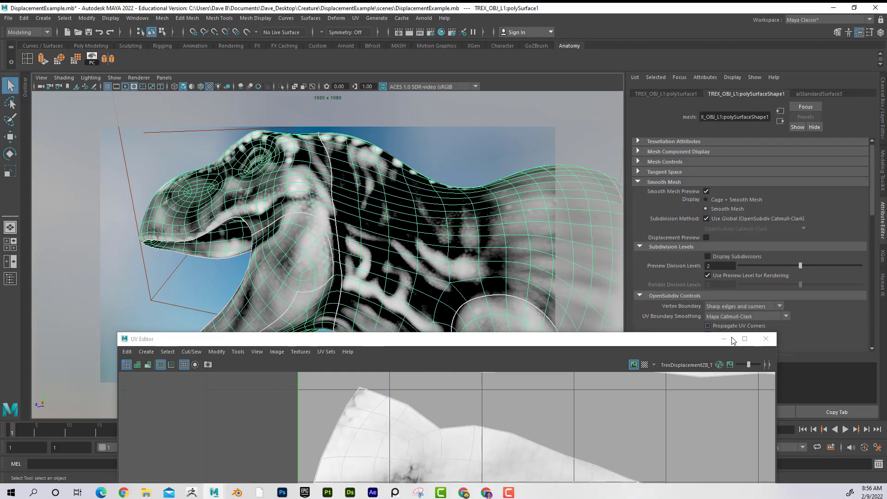
pyautogui.moveTo(662, 345); pyautogui.dragTo(662, 368)
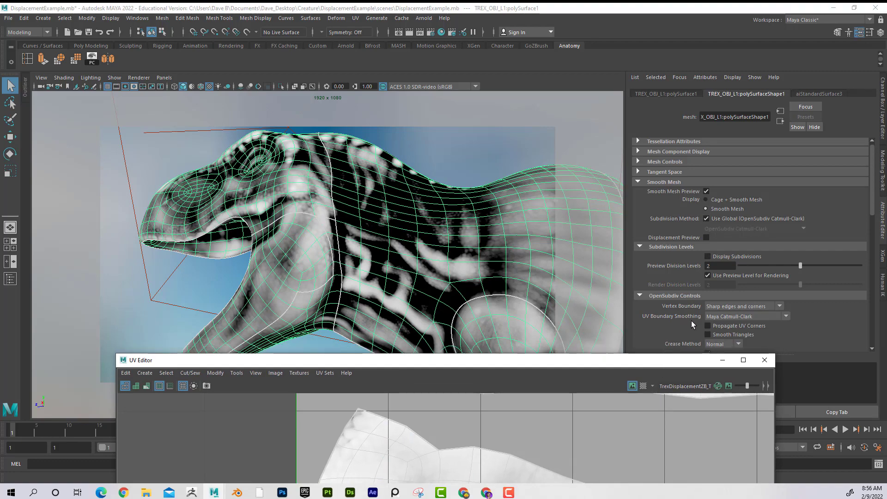
# Zoom in on the neck seam and set UV Boundary Smoothing to None
pyautogui.scroll(5, 297, 297)
pyautogui.keyDown('alt'); pyautogui.moveTo(297, 297); pyautogui.dragTo(407, 196, button='middle'); pyautogui.keyUp('alt')
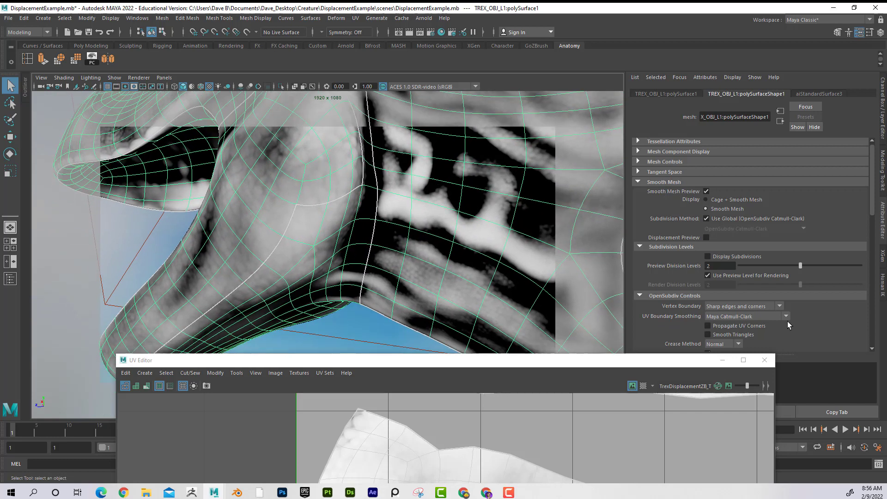
pyautogui.click(768, 317)
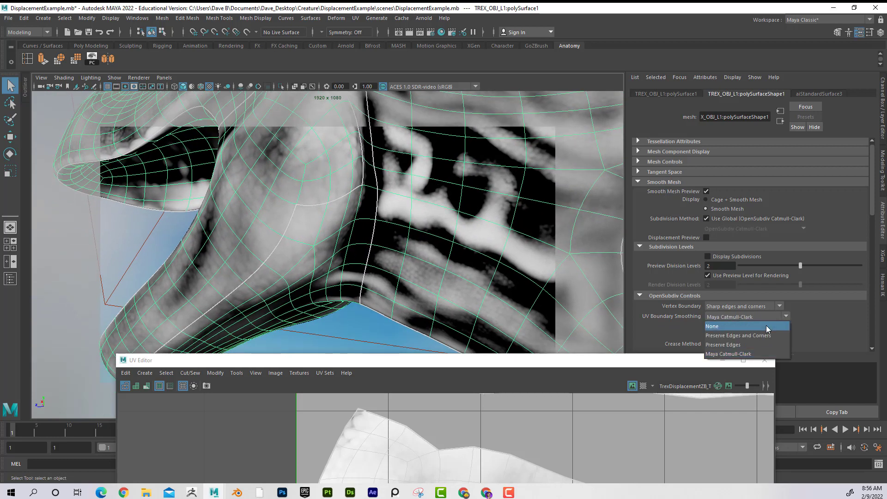
pyautogui.click(767, 329)
# Move and narrow the UV Editor window to uncover the viewport
pyautogui.moveTo(370, 360); pyautogui.dragTo(394, 279)
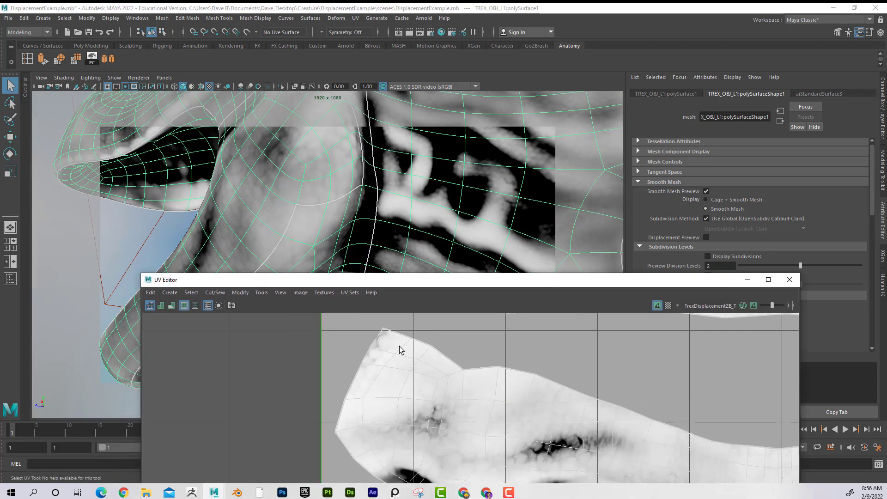
pyautogui.scroll(3, 400, 350)
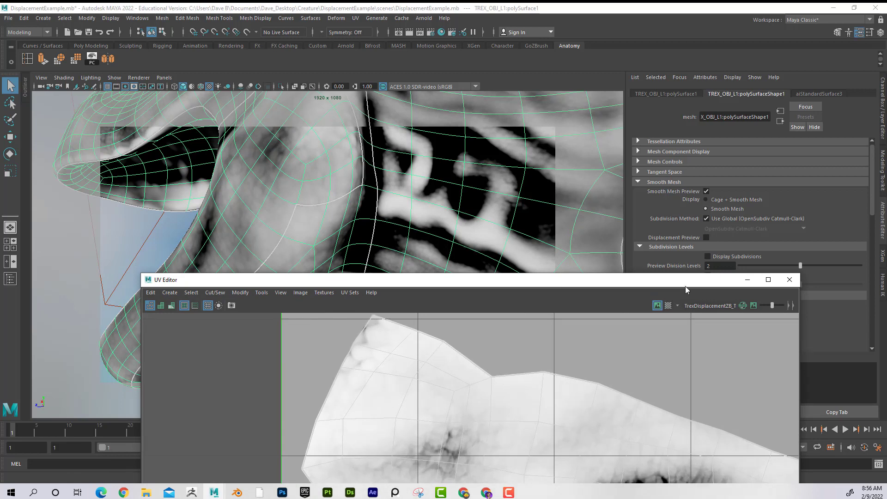
pyautogui.moveTo(687, 286); pyautogui.dragTo(645, 329)
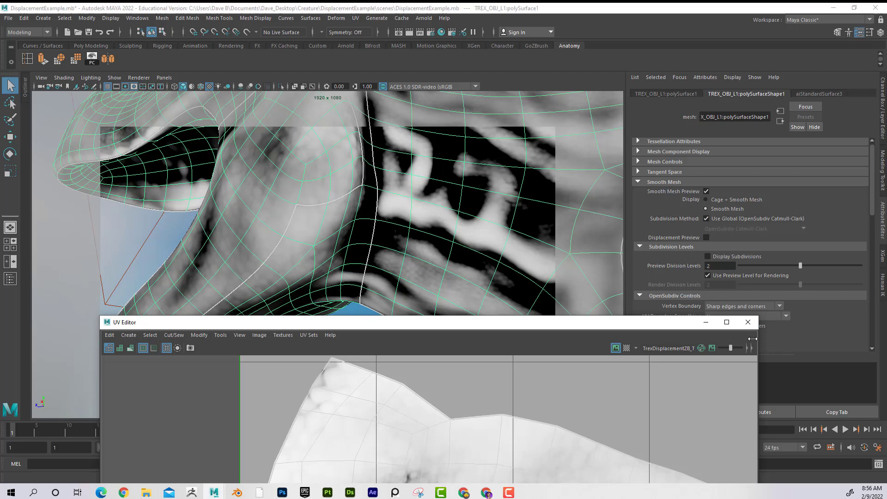
pyautogui.moveTo(758, 337); pyautogui.dragTo(673, 340)
# Try Preserve Edges UV boundary smoothing, then revert to Maya Catmull-Clark
pyautogui.click(766, 317)
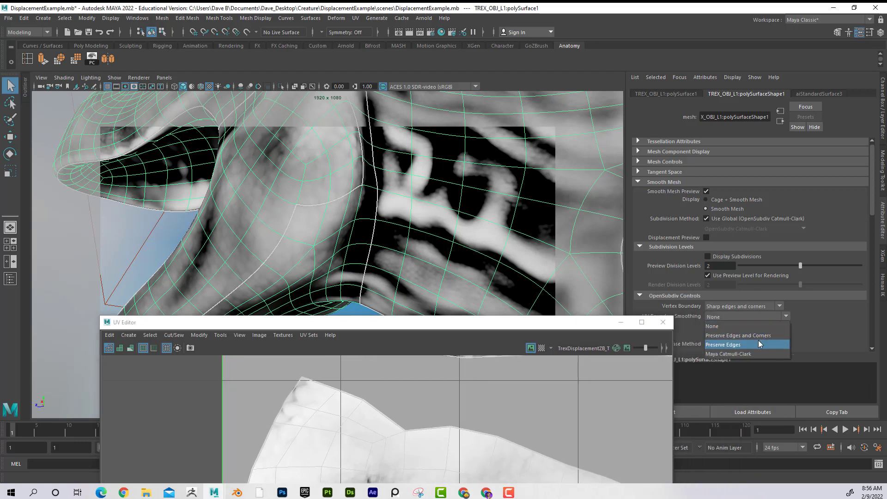
pyautogui.click(739, 342)
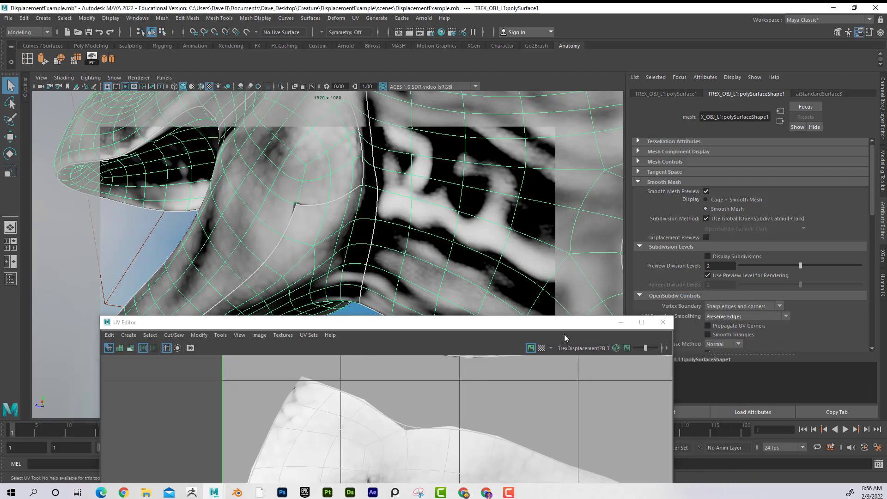
pyautogui.click(771, 317)
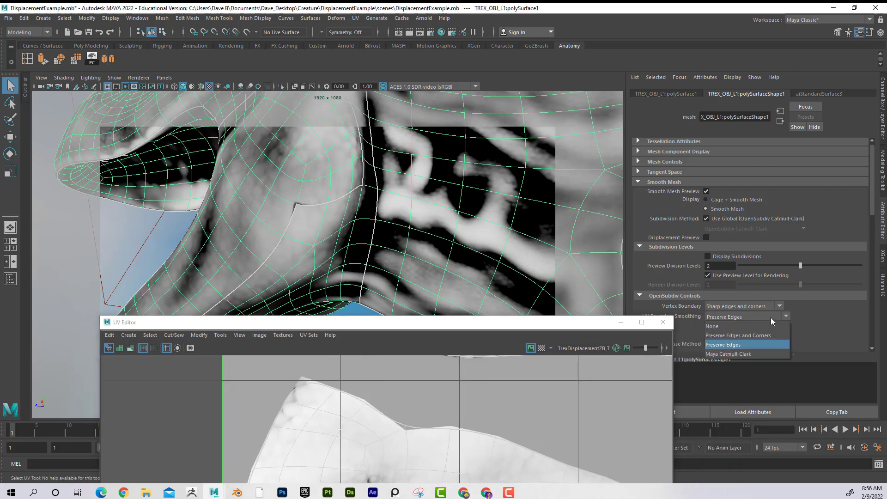
pyautogui.click(767, 353)
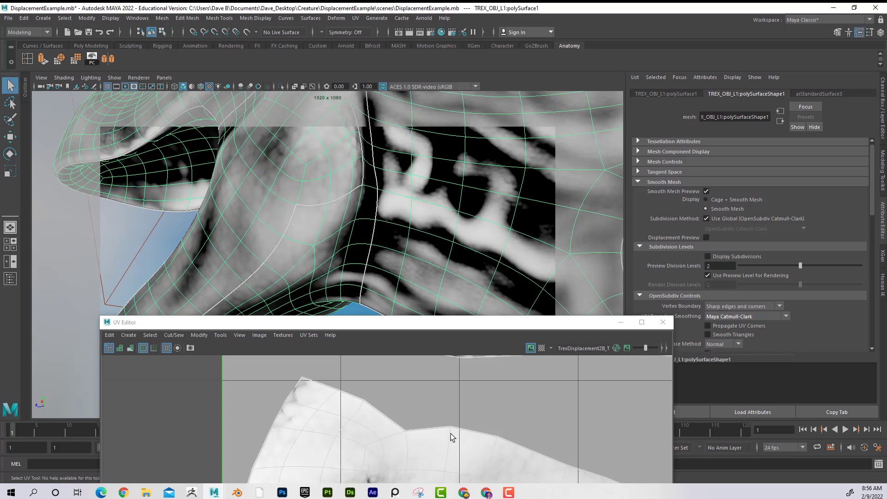
# Set UV Boundary Smoothing to Preserve Edges and zoom in to inspect the seam
pyautogui.click(770, 316)
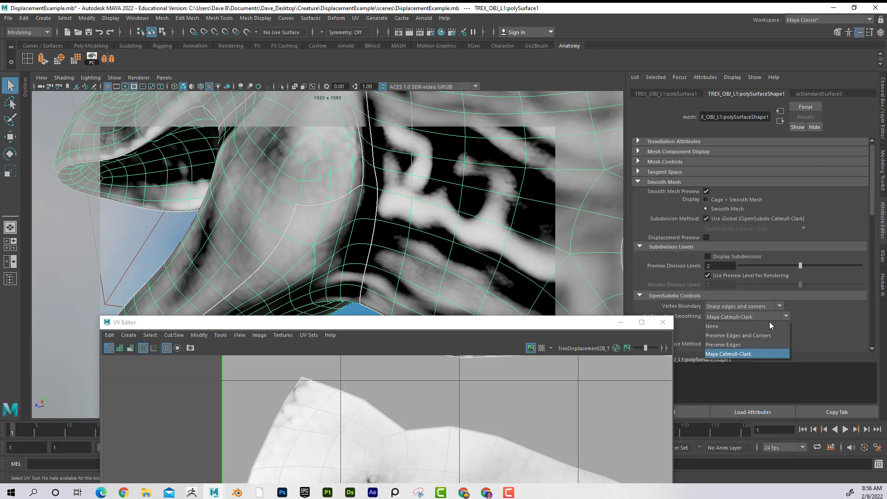
pyautogui.click(758, 345)
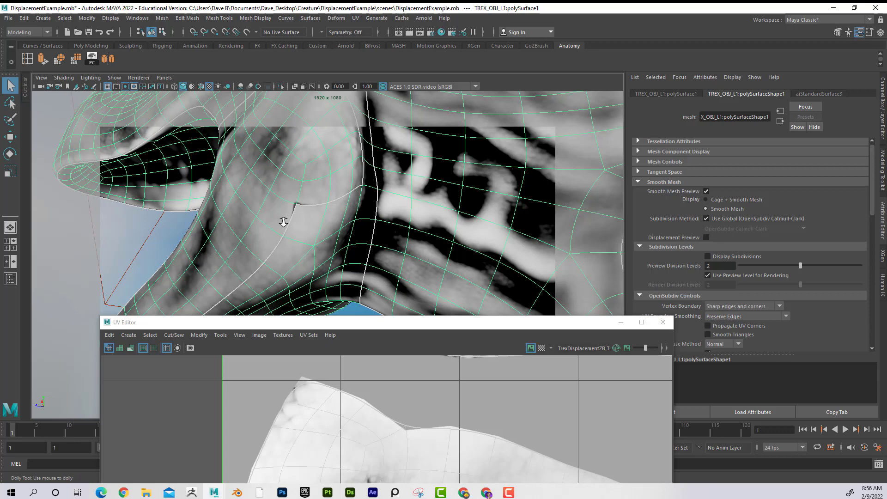
pyautogui.scroll(3, 284, 217)
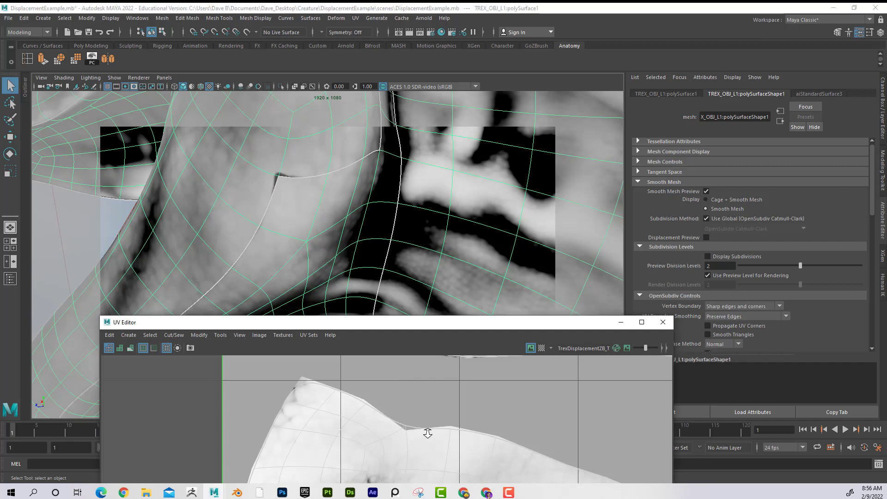
pyautogui.scroll(3, 426, 432)
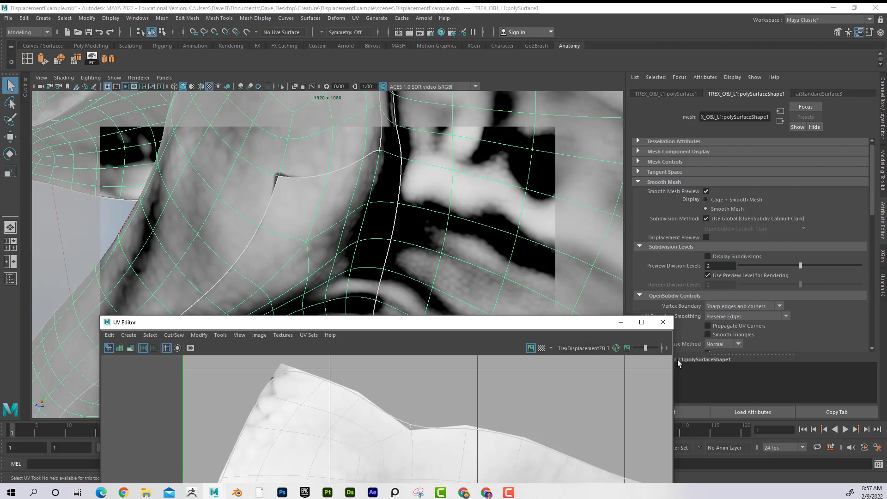
# Test Preserve Edges and Corners, then switch back to Maya Catmull-Clark
pyautogui.click(783, 315)
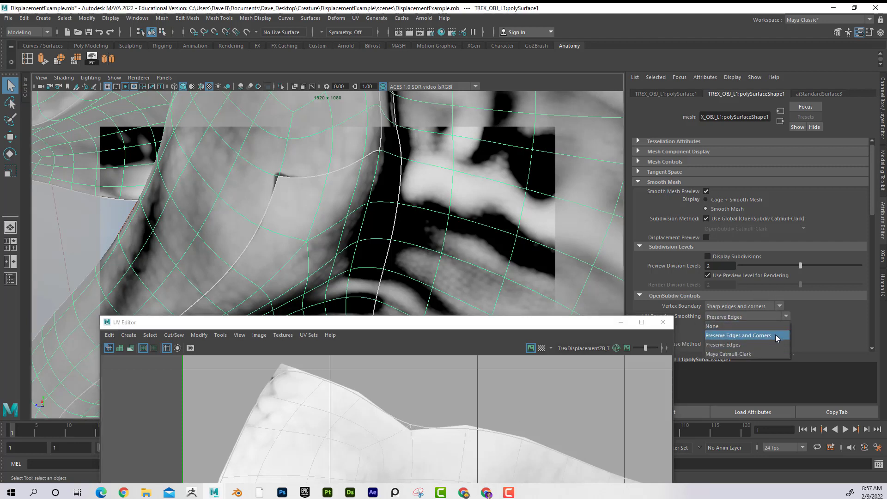
pyautogui.click(759, 335)
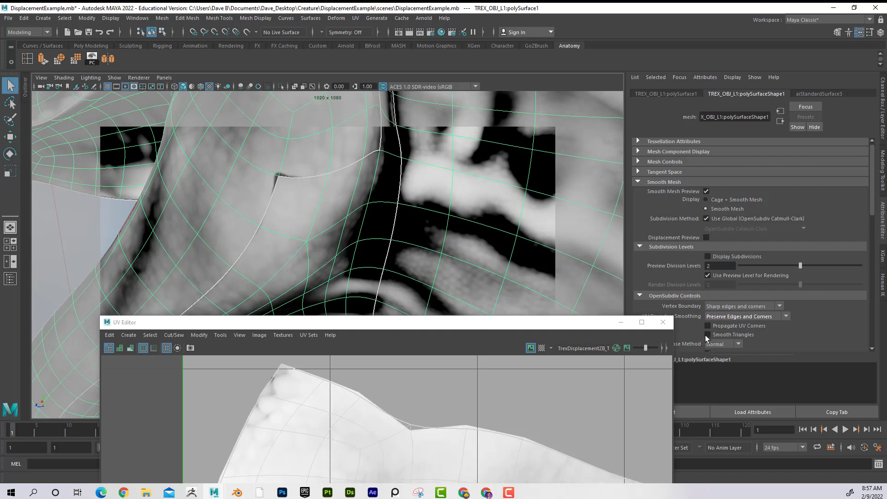
pyautogui.click(784, 315)
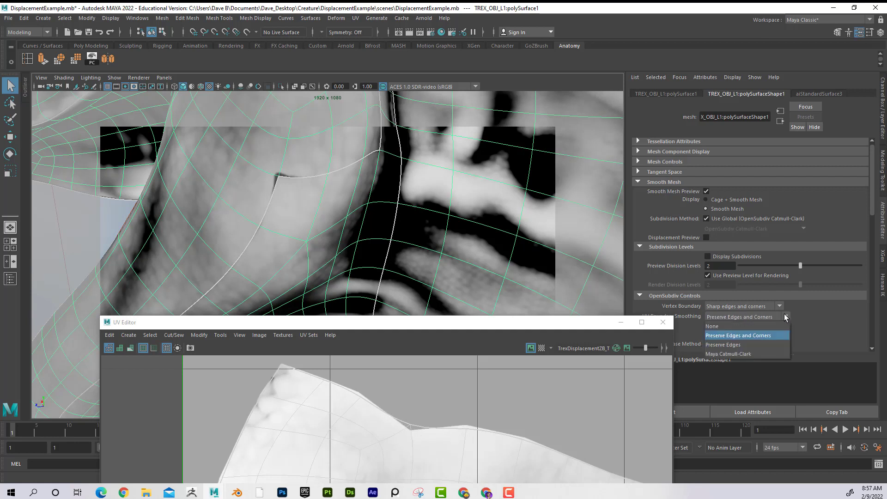
pyautogui.click(765, 353)
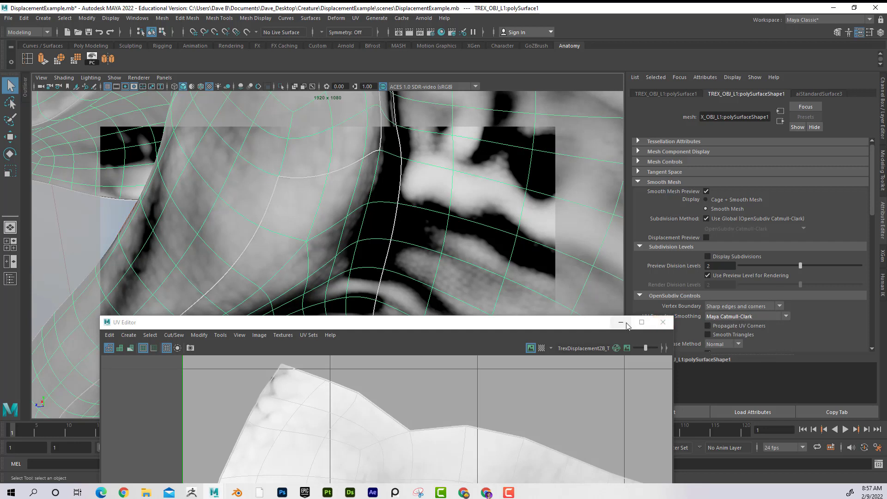
# Minimize the UV Editor and restore the Maya window to full size
pyautogui.click(608, 326)
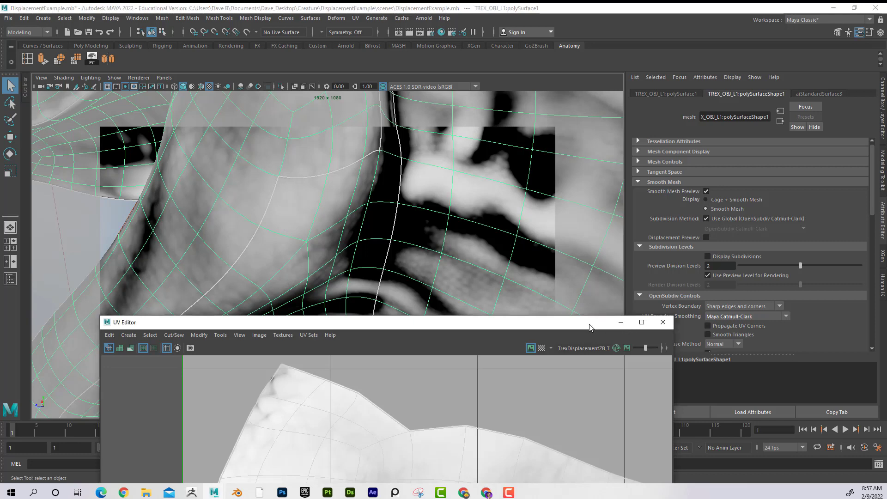
pyautogui.click(621, 322)
pyautogui.press('super+Down')
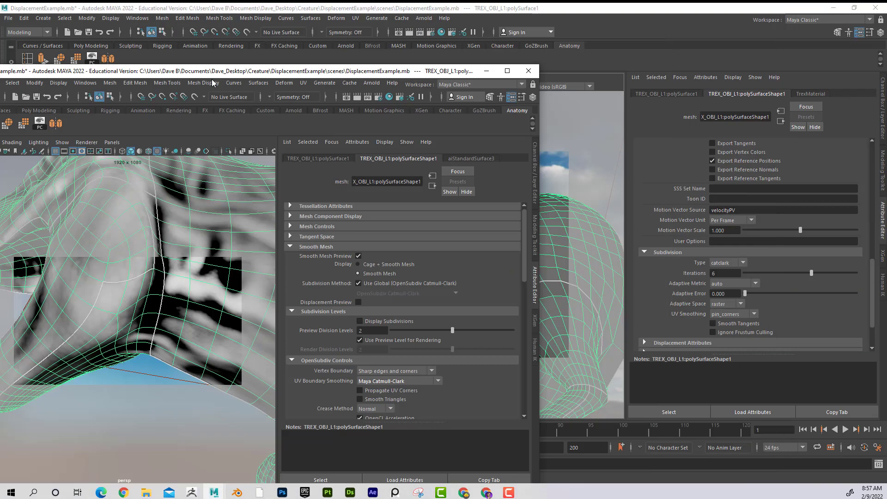
pyautogui.press('super+Down')
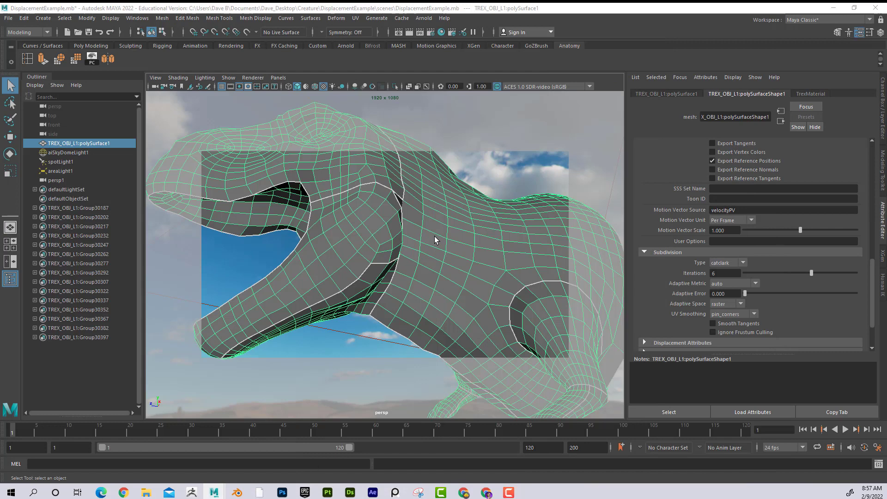
pyautogui.moveTo(435, 233); pyautogui.dragTo(453, 227, button='right')
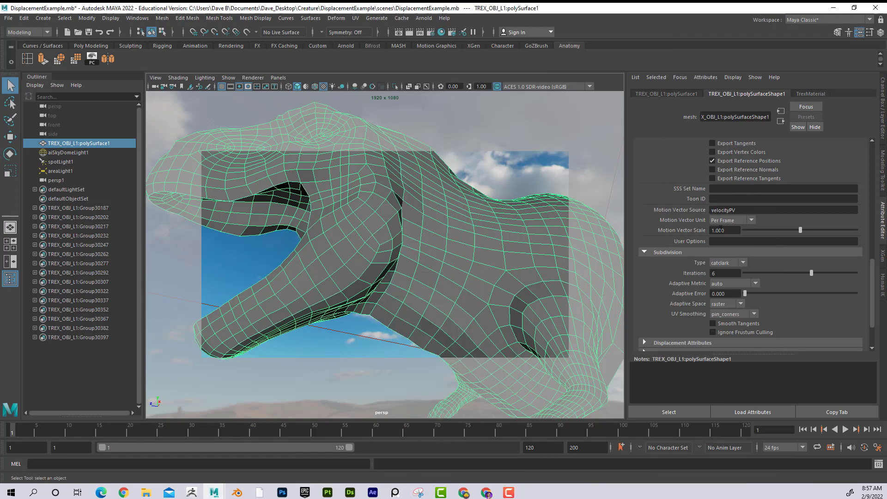
# Expand the T-rex shape's OpenSubdiv Controls and move the view closer to the model
pyautogui.scroll(10, 703, 226)
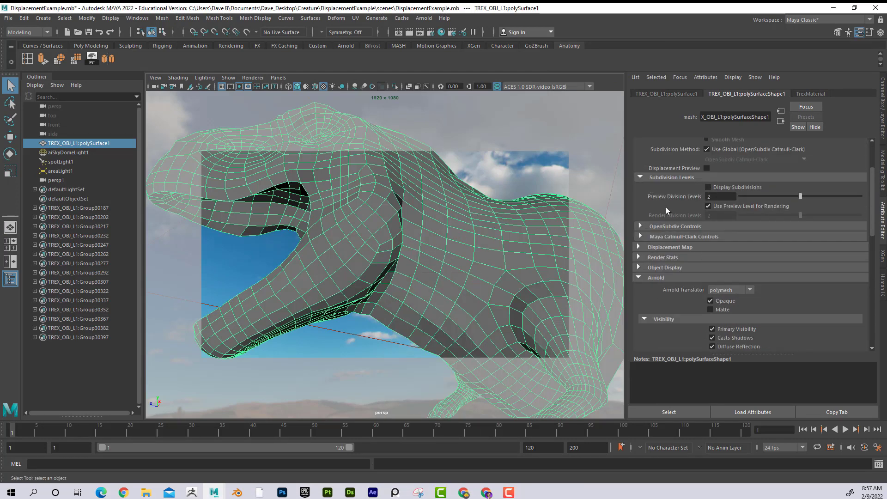
pyautogui.scroll(4, 692, 208)
pyautogui.click(653, 298)
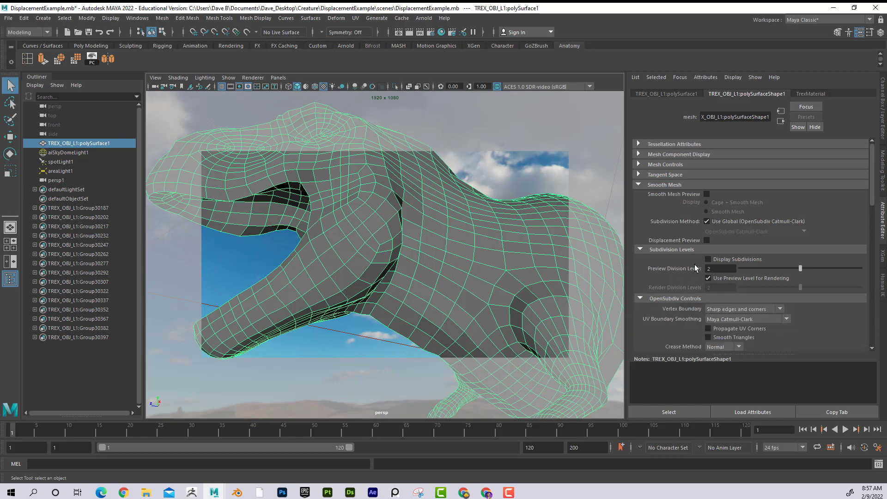
pyautogui.scroll(-3, 695, 263)
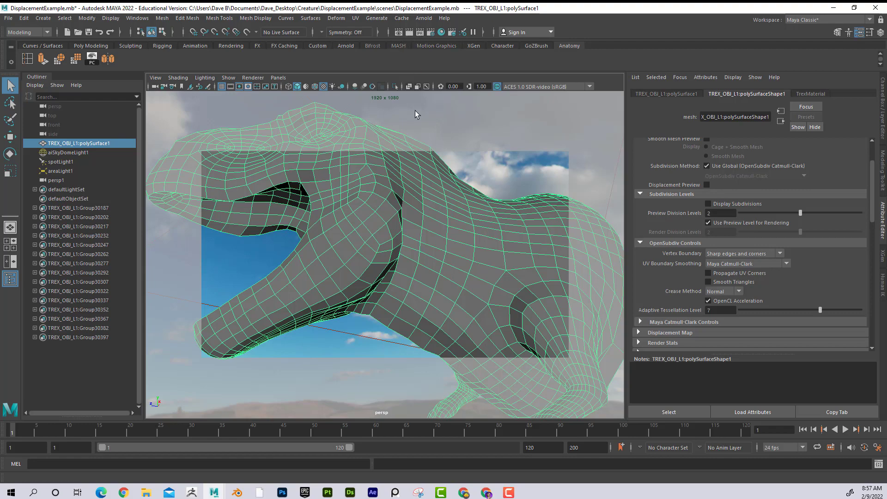
pyautogui.keyDown('alt'); pyautogui.moveTo(383, 243); pyautogui.dragTo(352, 206, button='right'); pyautogui.keyUp('alt')
# Reopen the UV Editor to view the T-rex UV shells, then move it out of the way
pyautogui.click(355, 18)
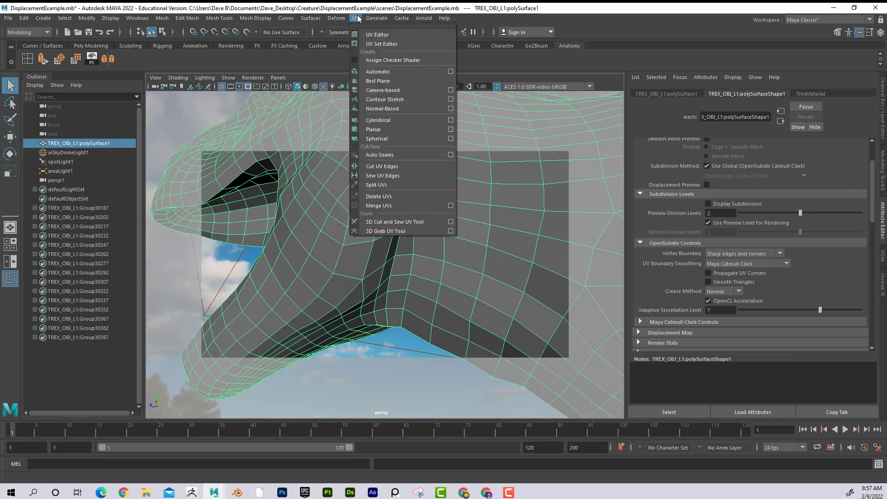
pyautogui.click(368, 29)
pyautogui.moveTo(476, 296); pyautogui.dragTo(640, 230)
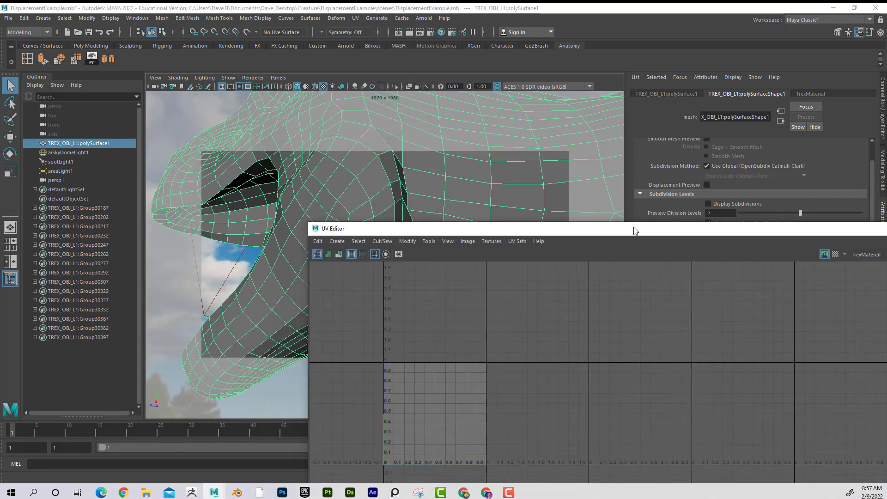
pyautogui.click(351, 255)
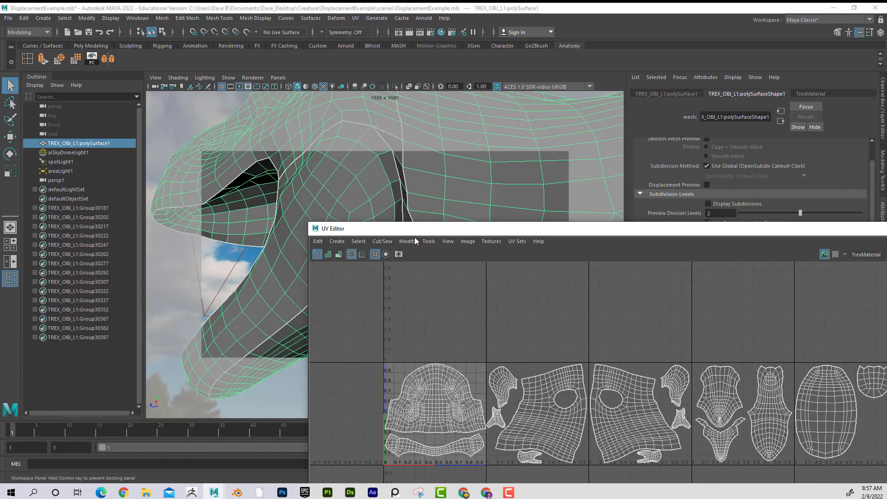
pyautogui.moveTo(397, 233); pyautogui.dragTo(171, 232)
pyautogui.click(775, 233)
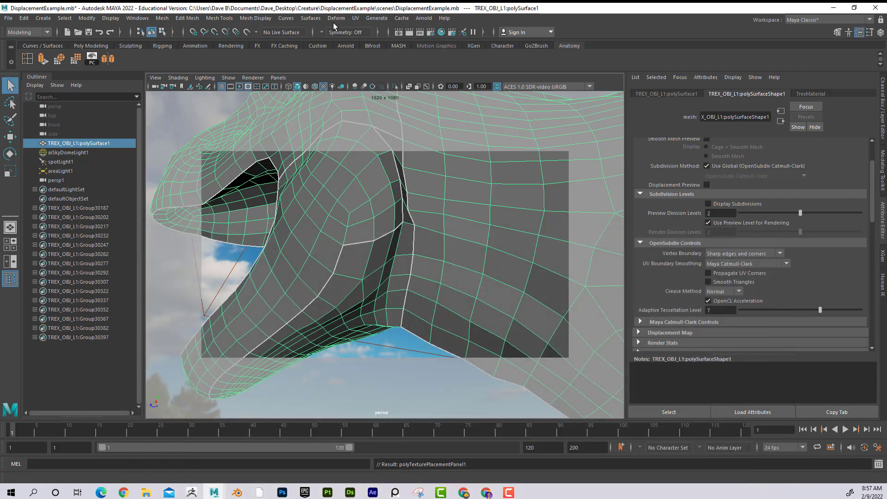
# Launch the Arnold RenderView IPR on the T-rex neck close-up and uncover the viewport
pyautogui.click(425, 19)
pyautogui.click(457, 47)
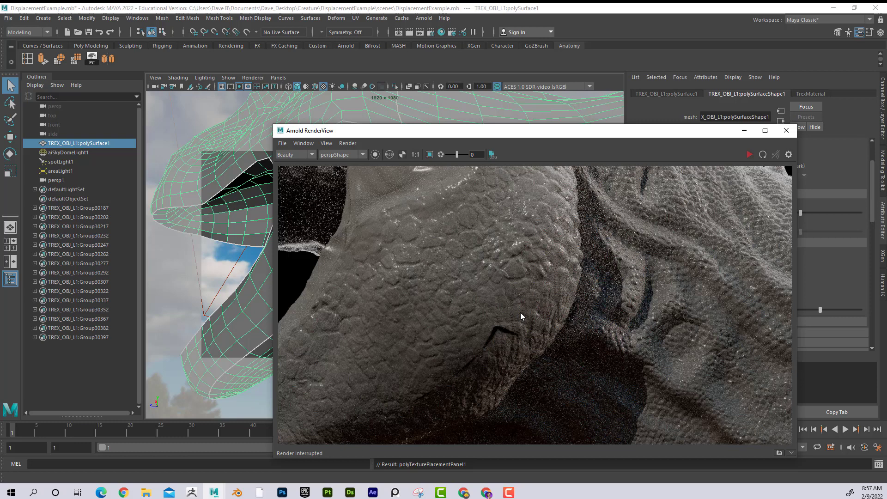
pyautogui.click(752, 156)
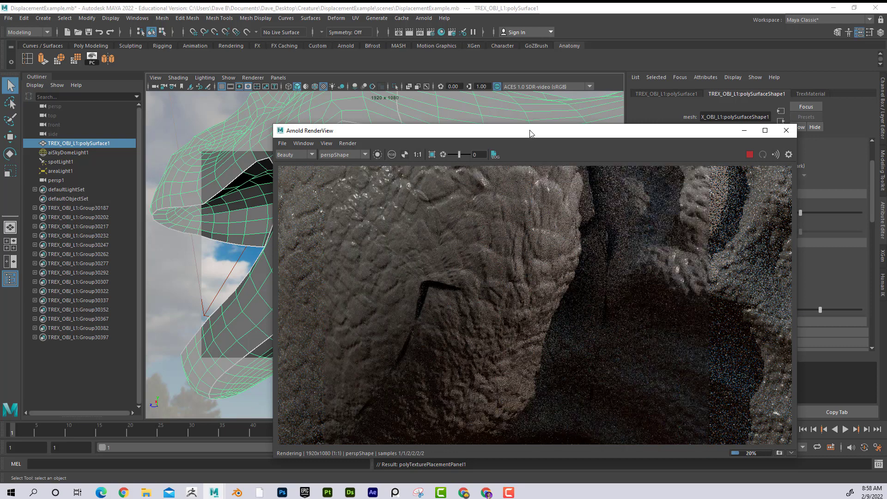
pyautogui.moveTo(530, 134); pyautogui.dragTo(470, 305)
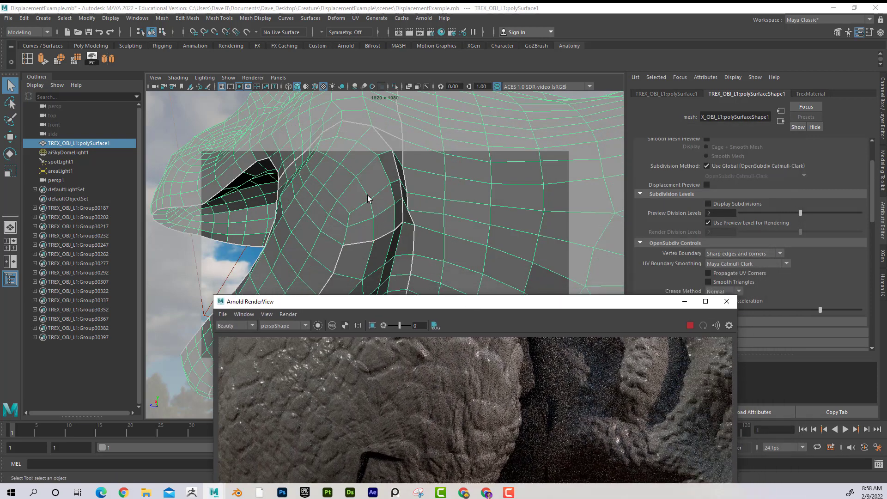
# Switch the shape's Arnold Subdivision UV Smoothing from pin_corners to pin_borders and watch the re-render
pyautogui.scroll(-2, 765, 208)
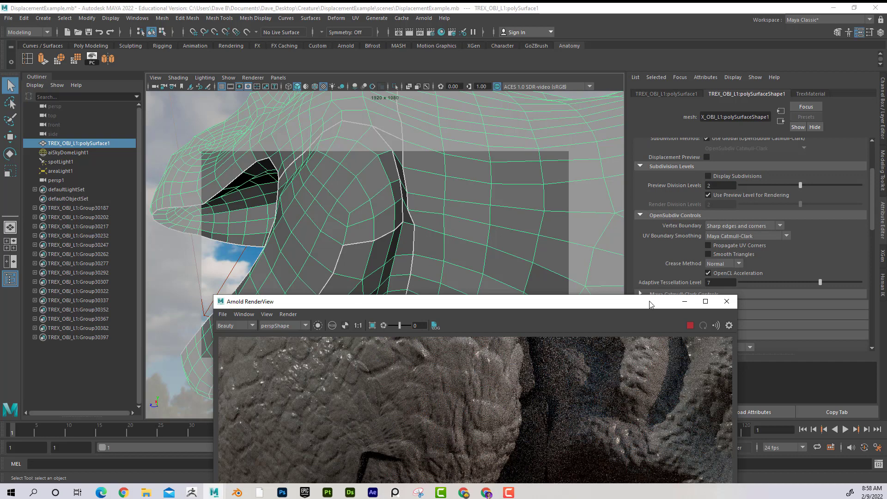
pyautogui.moveTo(650, 304); pyautogui.dragTo(494, 297)
pyautogui.scroll(-8, 697, 222)
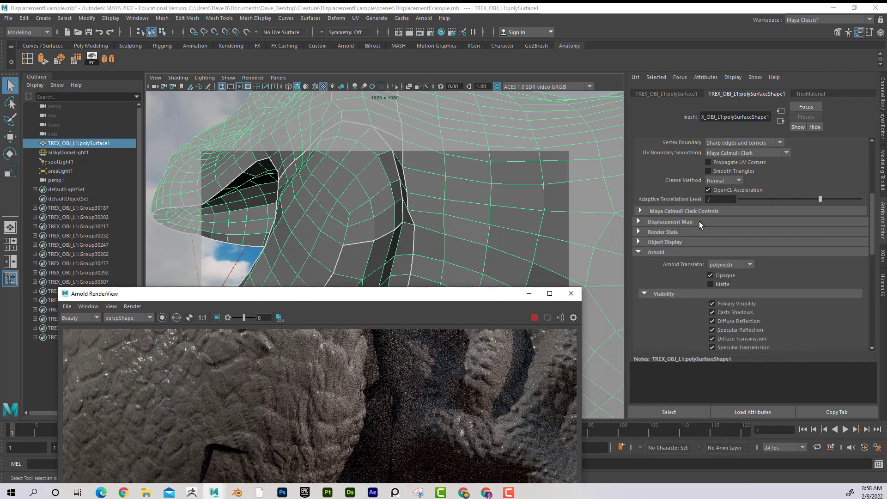
pyautogui.scroll(-2, 655, 225)
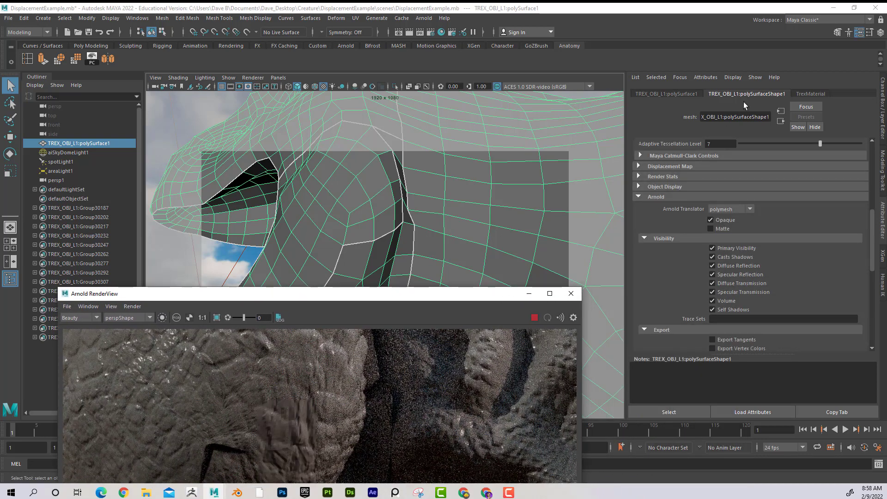
pyautogui.scroll(-20, 734, 184)
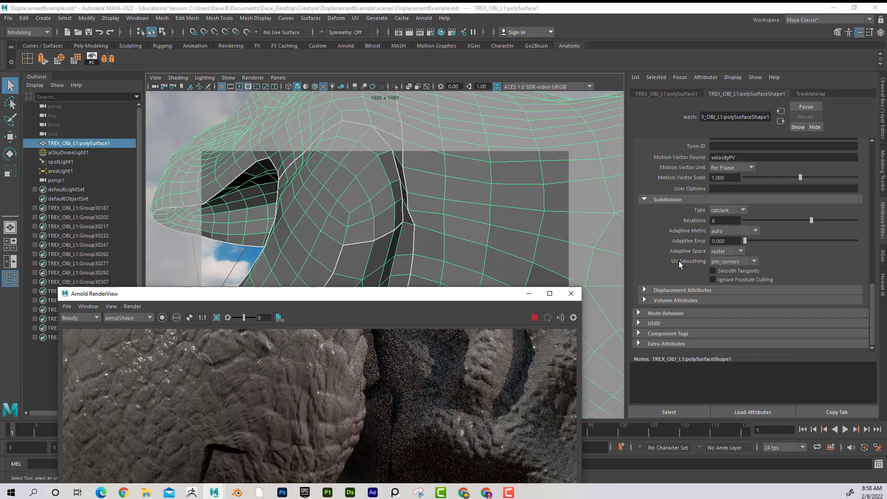
pyautogui.click(751, 263)
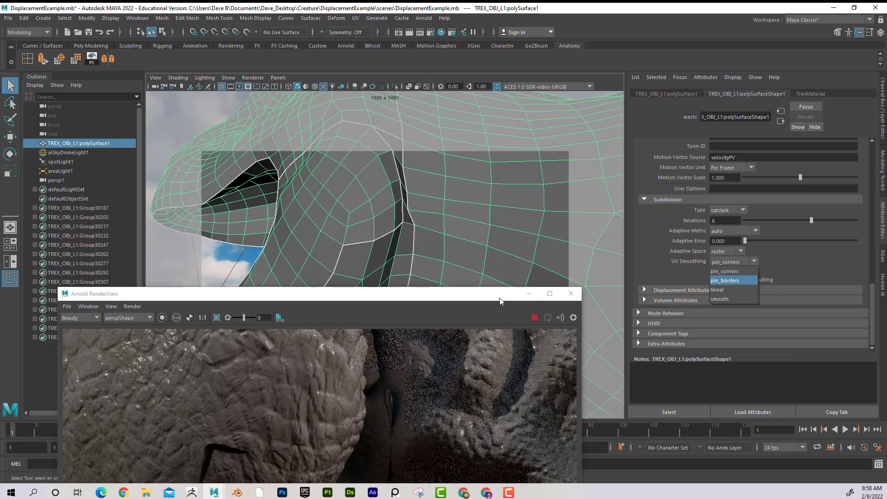
pyautogui.click(552, 208)
pyautogui.moveTo(474, 296); pyautogui.dragTo(527, 195)
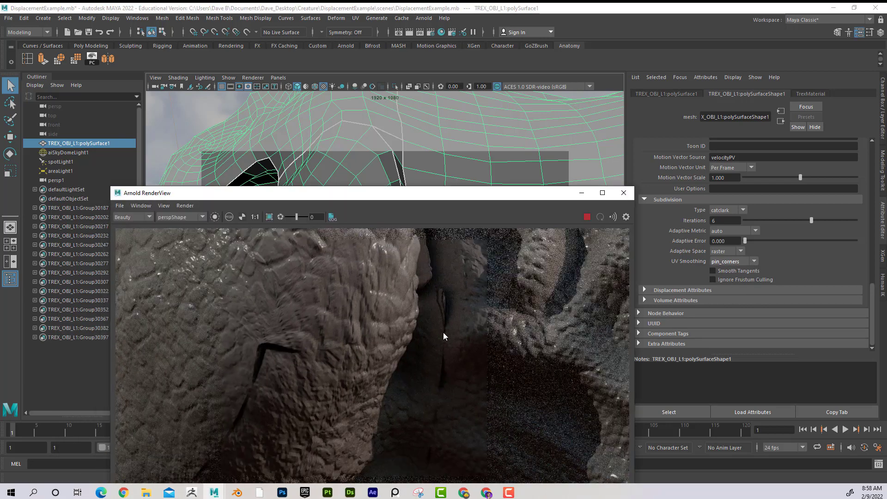
pyautogui.click(753, 264)
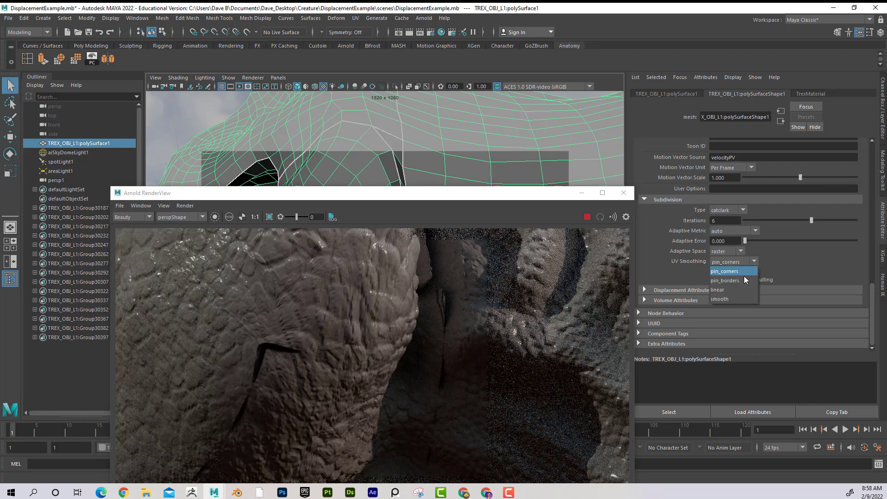
pyautogui.click(744, 280)
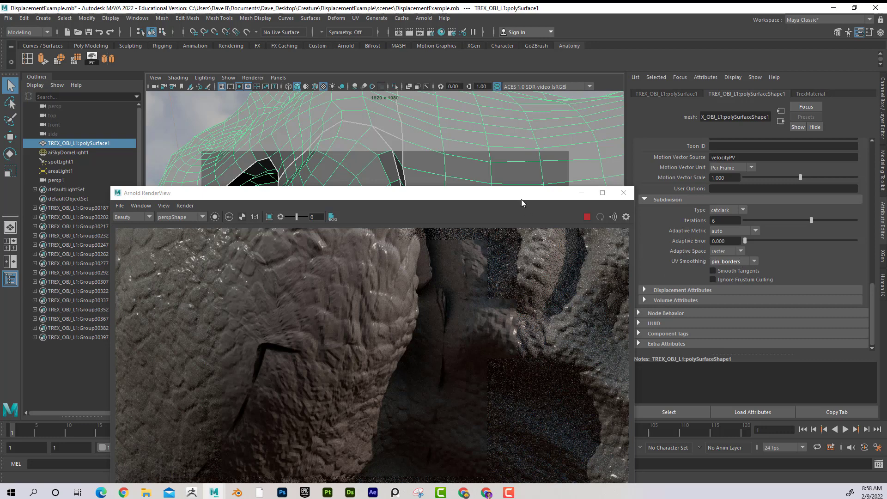
pyautogui.moveTo(519, 194); pyautogui.dragTo(507, 136)
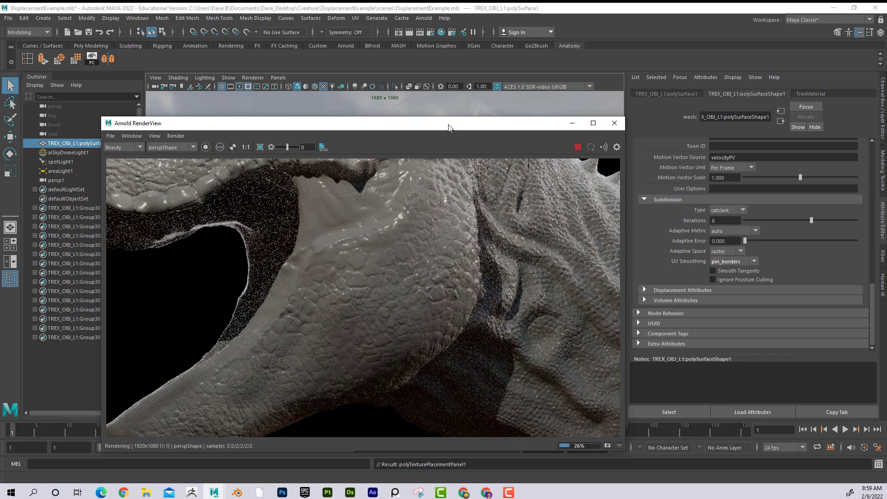
# Move the RenderView aside to show the T-rex head mesh next to the pin_borders render
pyautogui.moveTo(448, 127); pyautogui.dragTo(423, 256)
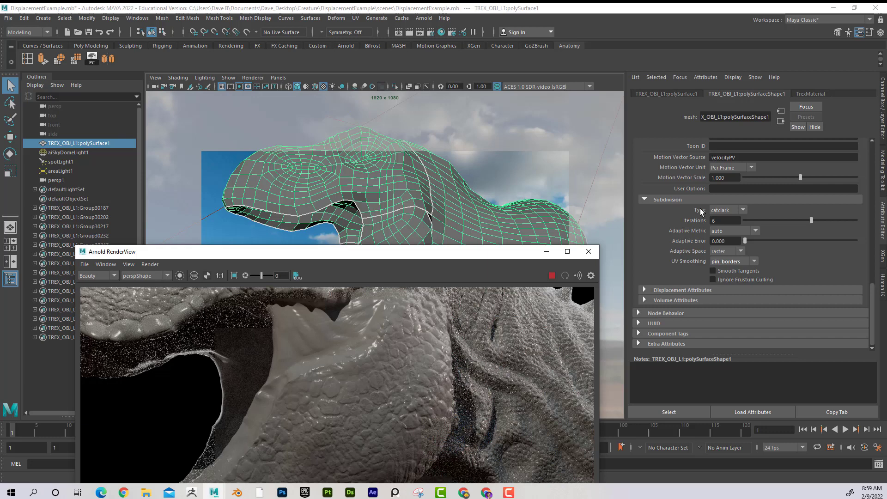
pyautogui.scroll(5, 700, 210)
pyautogui.click(650, 279)
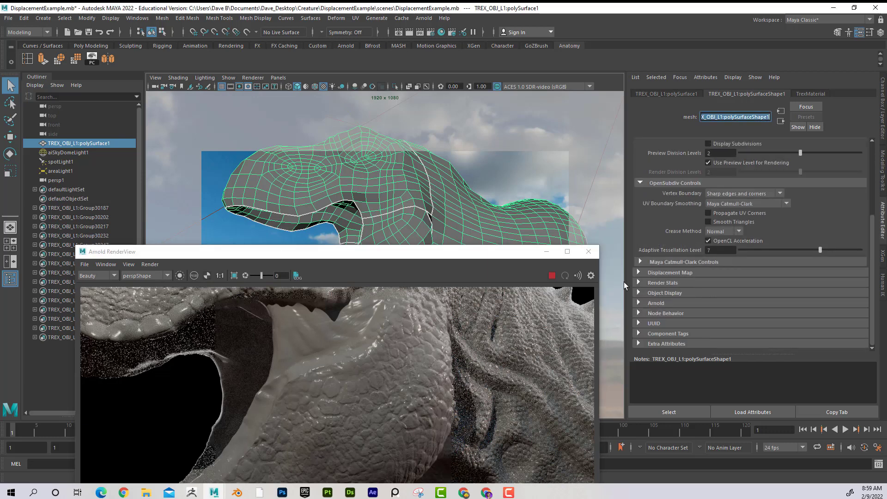
pyautogui.scroll(4, 678, 251)
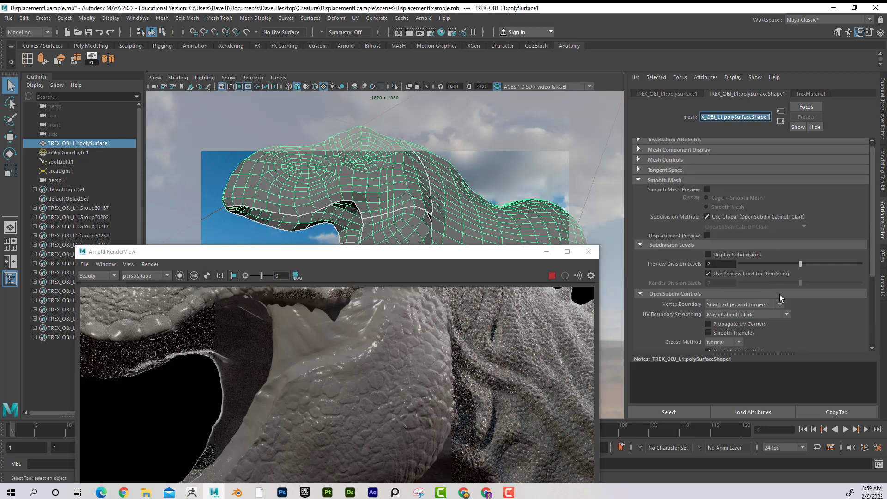
pyautogui.scroll(-1, 779, 272)
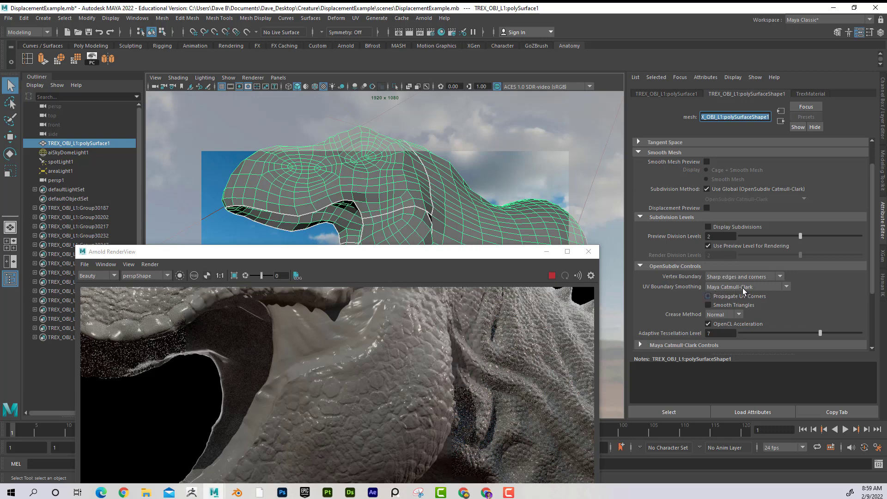
pyautogui.click(639, 152)
pyautogui.click(647, 225)
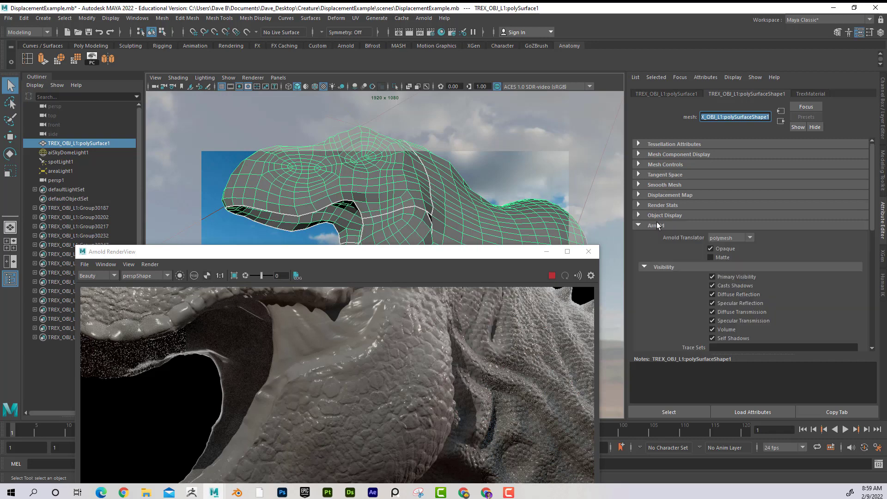
pyautogui.scroll(-5, 739, 229)
pyautogui.scroll(-2, 739, 228)
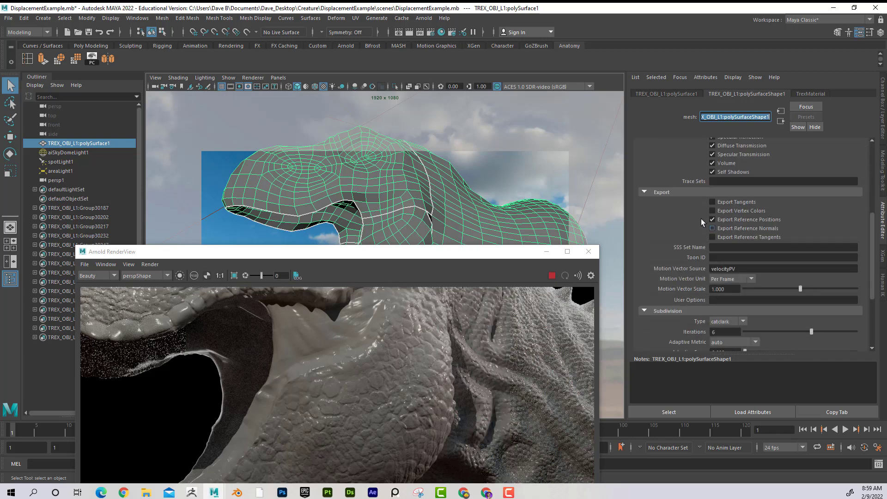
pyautogui.scroll(-2, 708, 229)
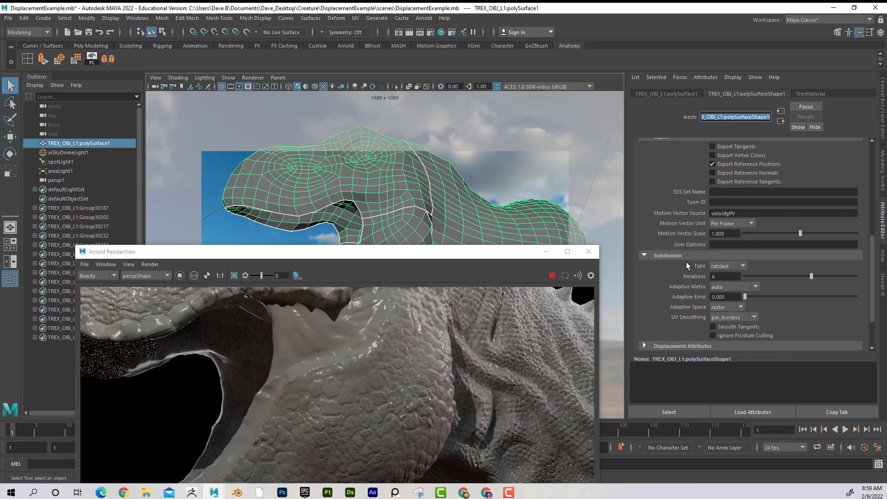
pyautogui.scroll(-1, 686, 262)
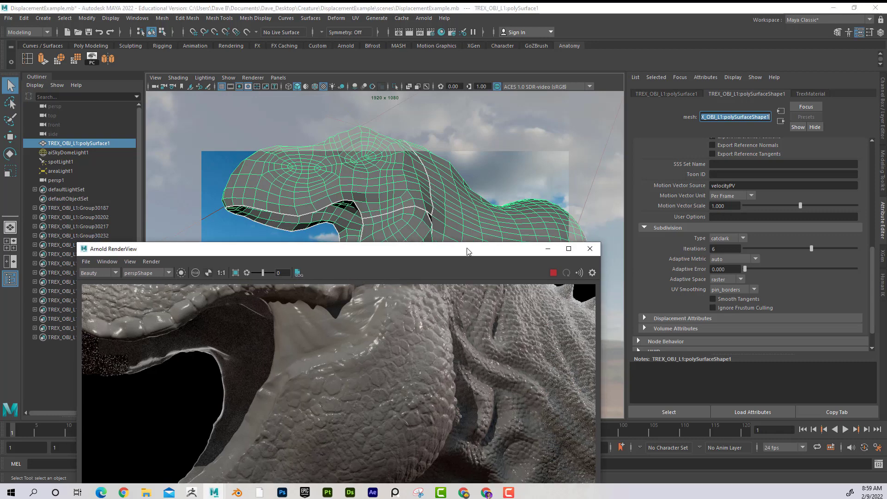
# Orbit and dolly the render camera out to show the whole open-jawed T-rex head
pyautogui.moveTo(465, 250); pyautogui.dragTo(481, 197)
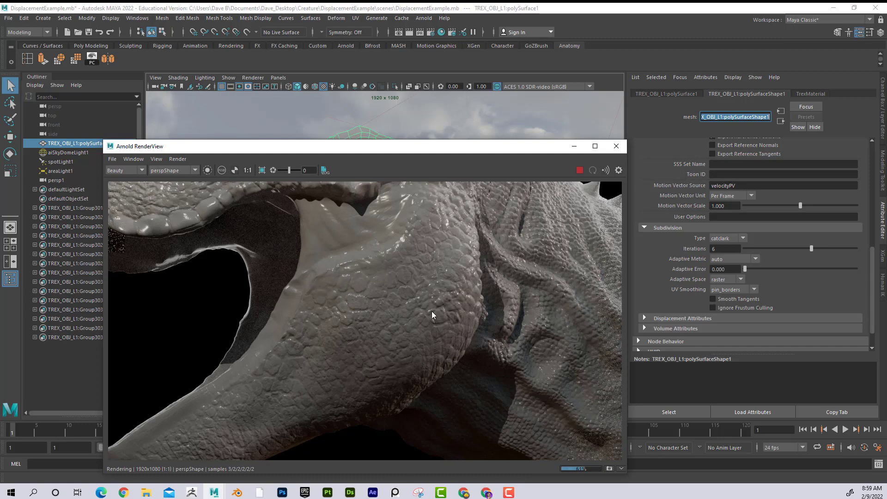
pyautogui.keyDown('alt'); pyautogui.moveTo(436, 307); pyautogui.dragTo(337, 295); pyautogui.keyUp('alt')
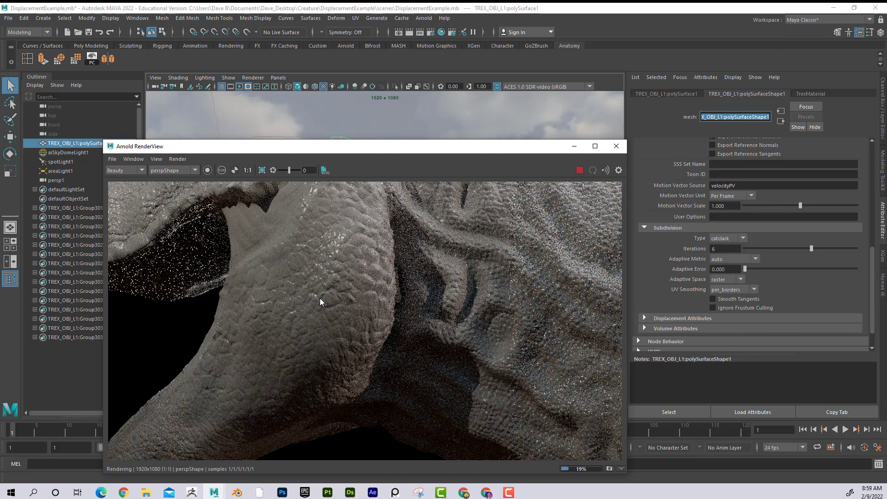
pyautogui.scroll(-5, 353, 290)
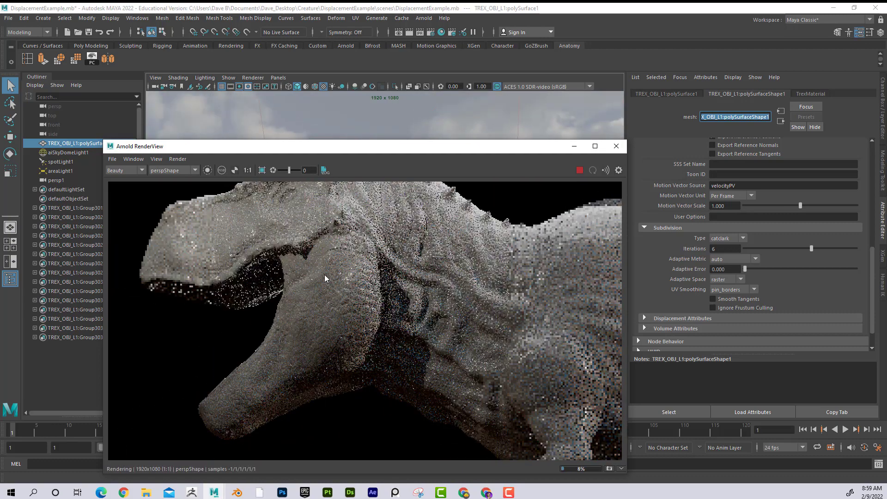
pyautogui.scroll(-5, 339, 310)
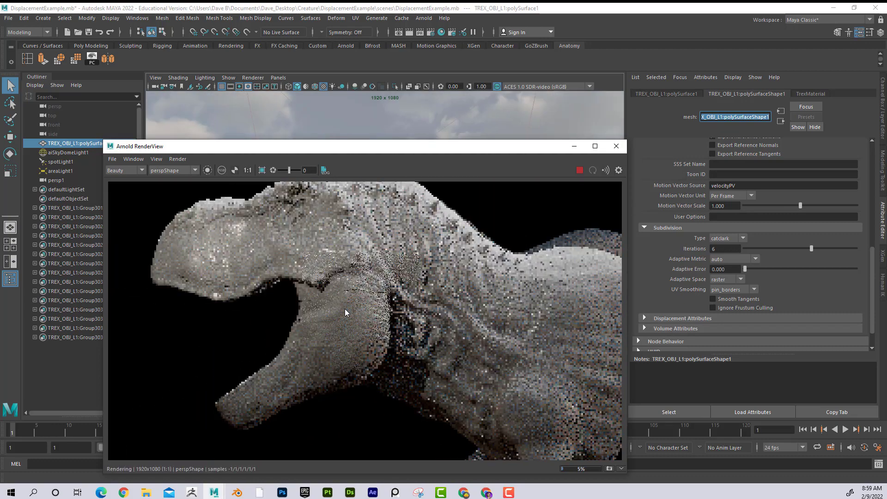
pyautogui.keyDown('alt'); pyautogui.moveTo(346, 320); pyautogui.dragTo(360, 297); pyautogui.keyUp('alt')
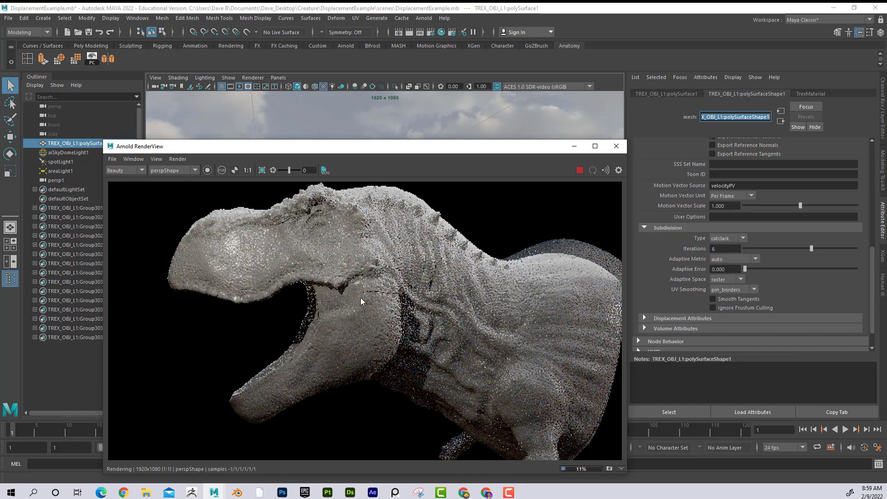